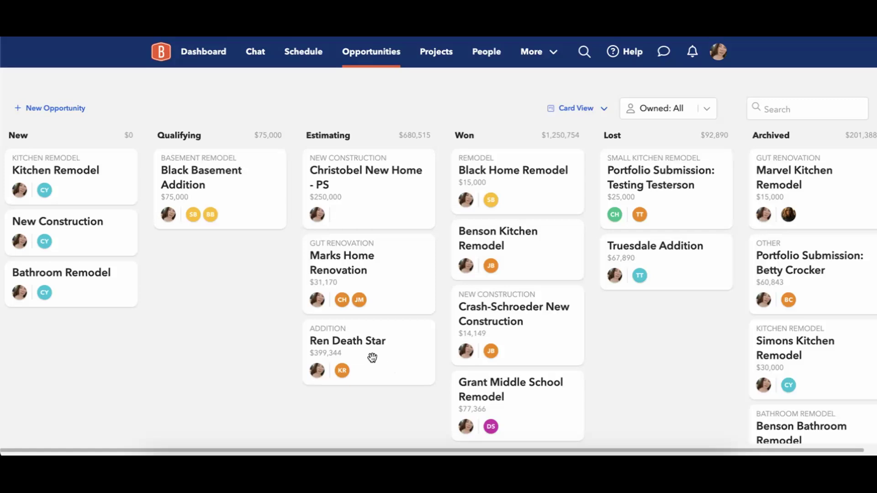
Open the Ren Death Star opportunity and change its stage to Won
{"action": "left_click", "coordinate": [373, 357]}
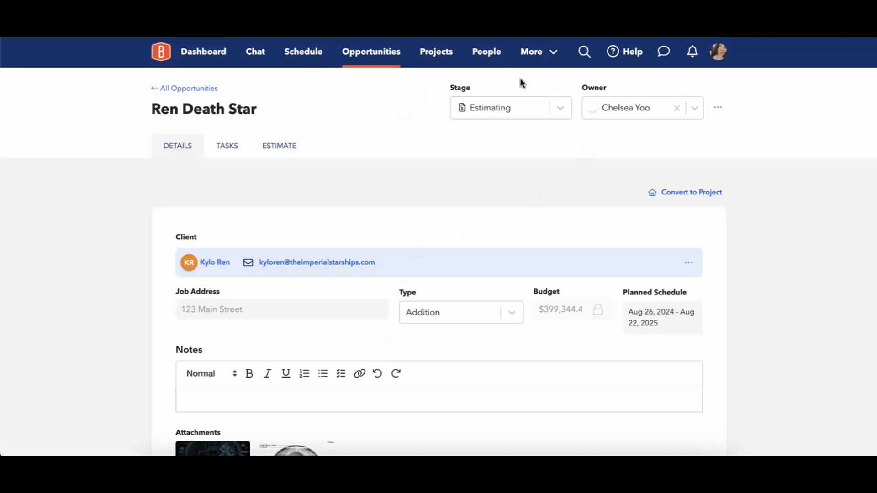
{"action": "left_click", "coordinate": [562, 109]}
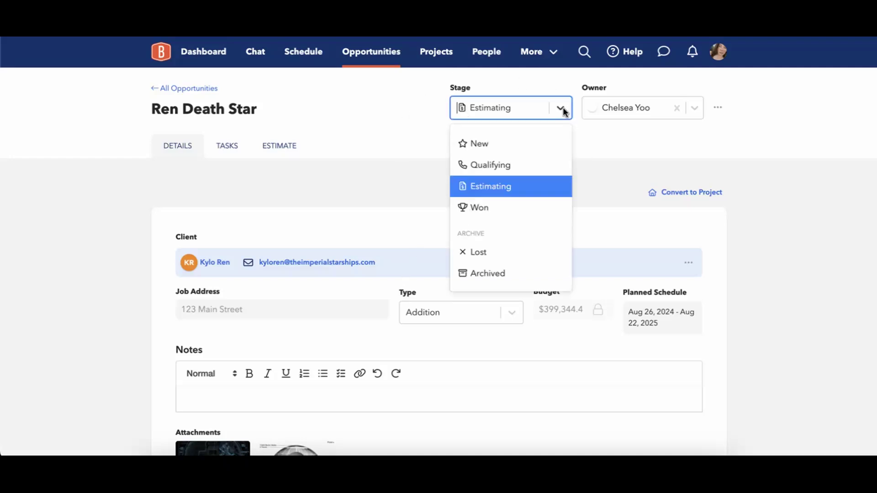
{"action": "left_click", "coordinate": [530, 209]}
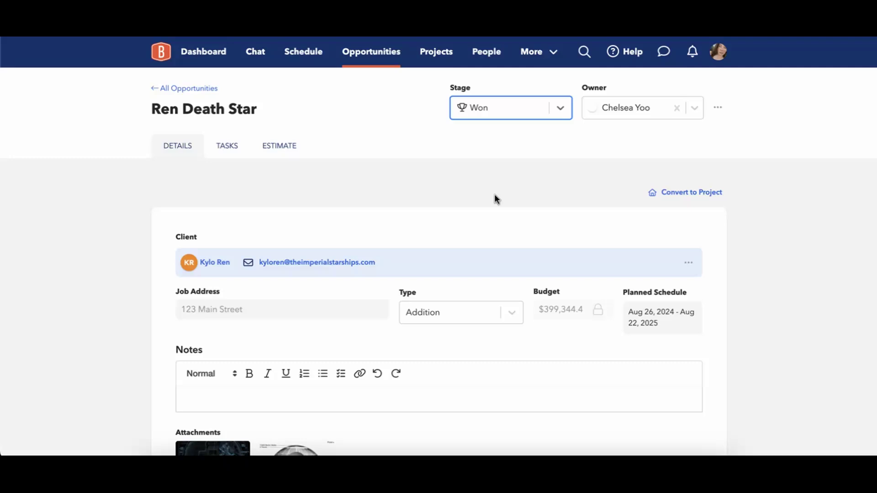
{"action": "left_click", "coordinate": [428, 169]}
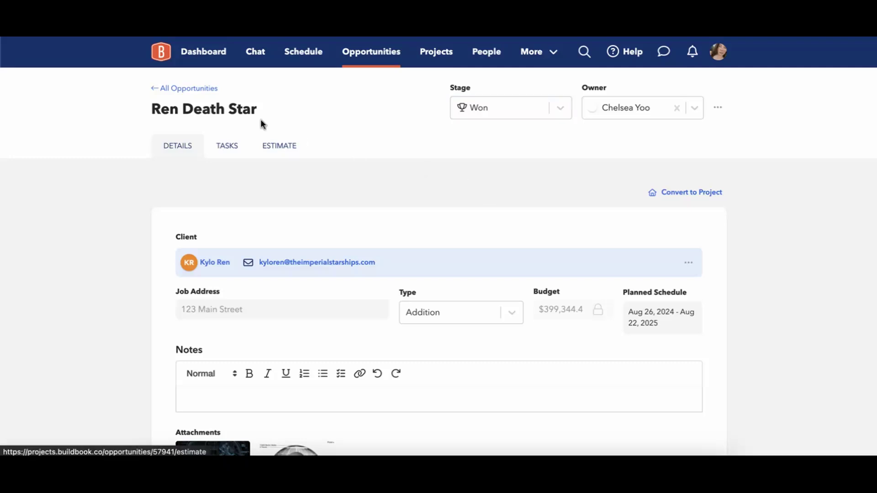
Check the opportunity's estimate for its approval note, and view the full list of notifications
{"action": "left_click", "coordinate": [275, 154]}
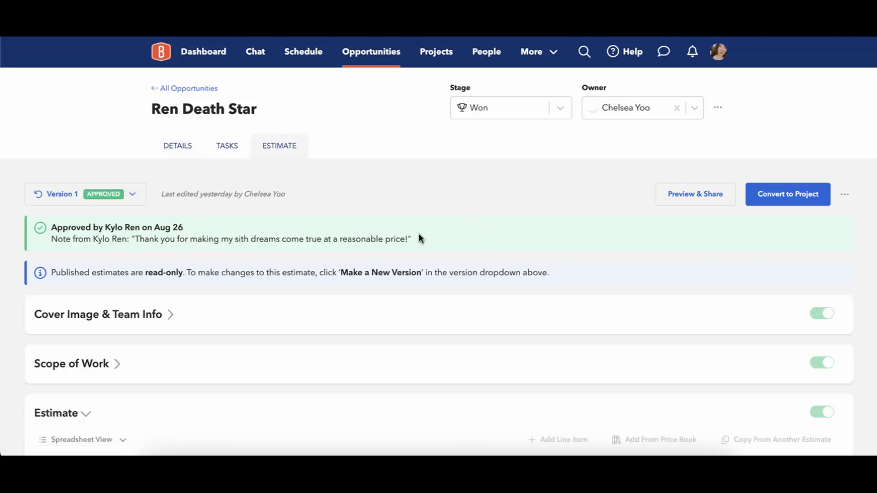
{"action": "left_click", "coordinate": [692, 54]}
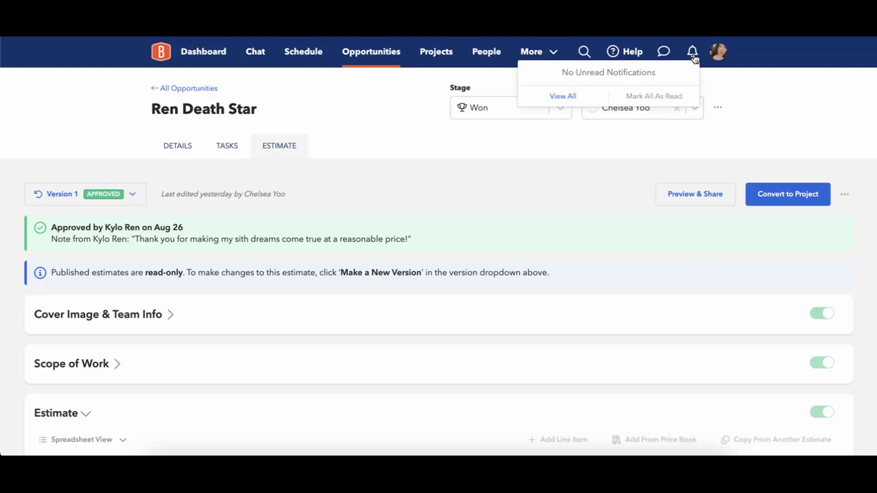
{"action": "left_click", "coordinate": [563, 95]}
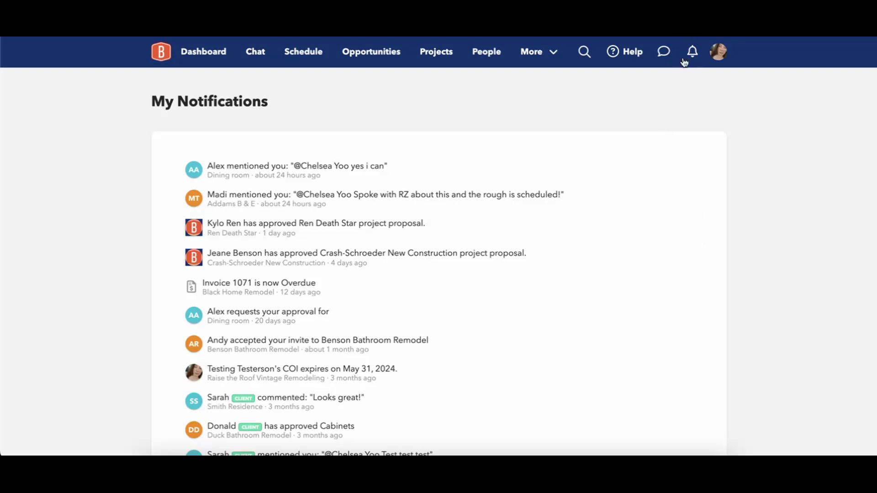
Return to the Ren Death Star opportunity and examine the Convert to Project options in its details and estimate
{"action": "left_click", "coordinate": [364, 59]}
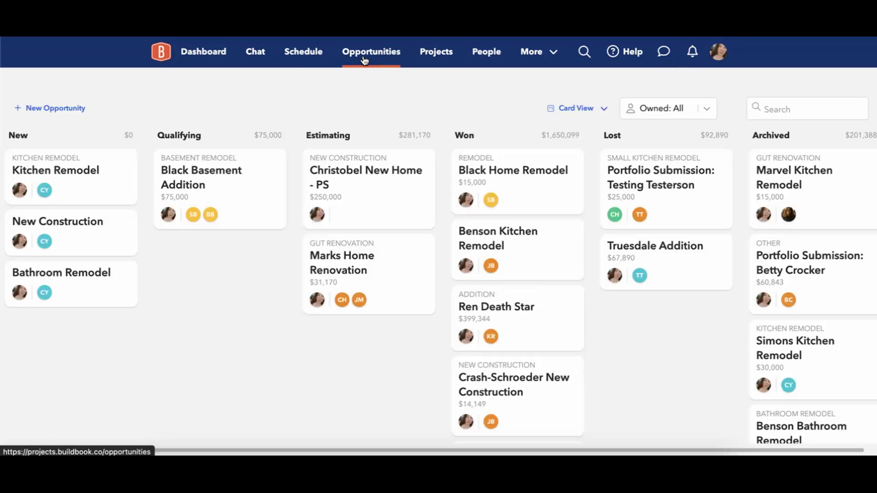
{"action": "left_click", "coordinate": [500, 297]}
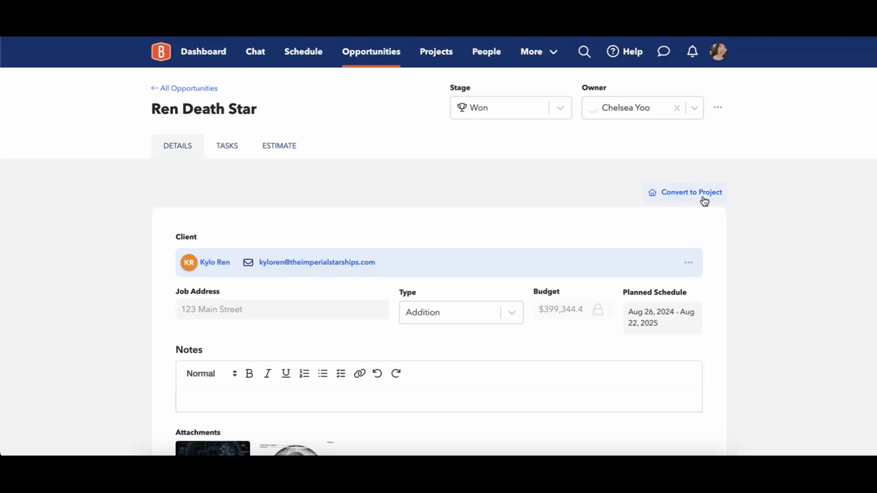
{"action": "left_click", "coordinate": [290, 157]}
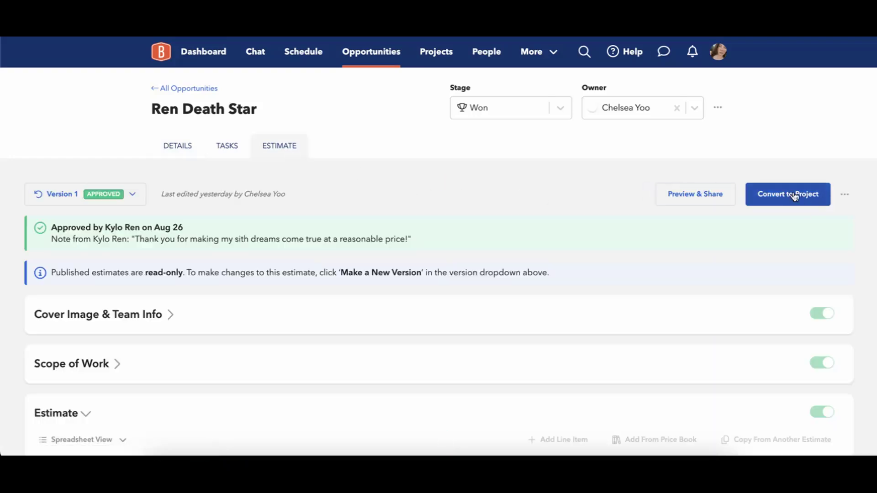
{"action": "left_click", "coordinate": [846, 195]}
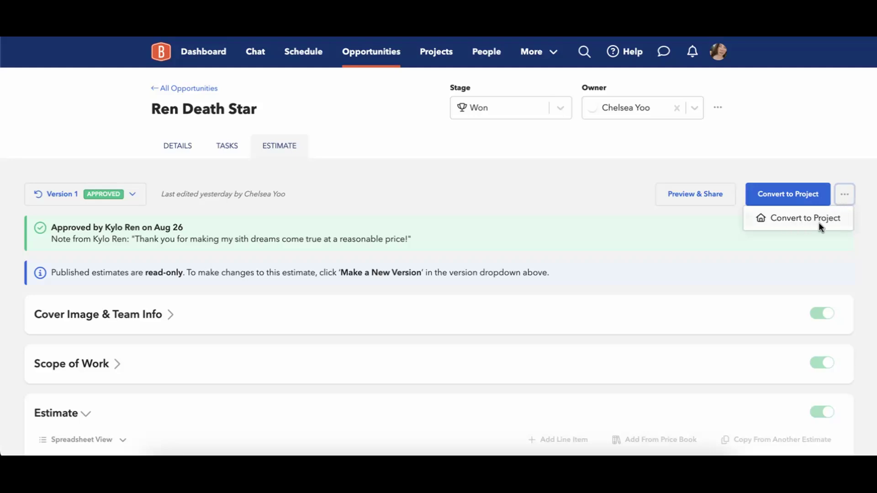
{"action": "left_click", "coordinate": [192, 153]}
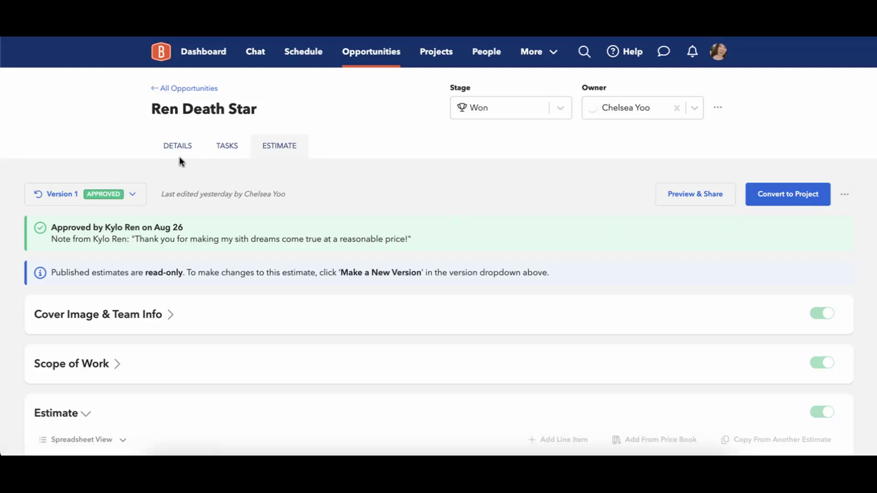
{"action": "left_click", "coordinate": [167, 149]}
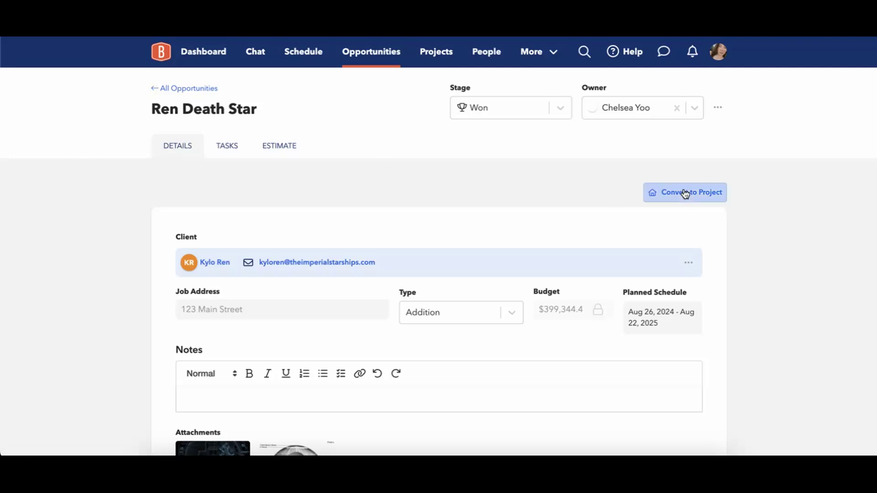
Start converting the opportunity to a project, using the approved Version 1 as the estimate version
{"action": "left_click", "coordinate": [685, 194]}
{"action": "scroll", "coordinate": [540, 158], "scroll_direction": "down", "scroll_amount": 1}
{"action": "scroll", "coordinate": [540, 158], "scroll_direction": "up", "scroll_amount": 1}
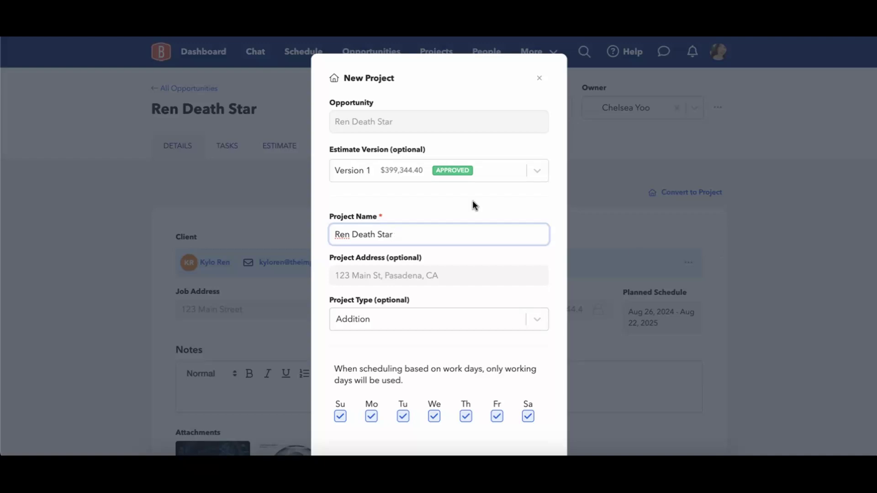
{"action": "left_click", "coordinate": [529, 172]}
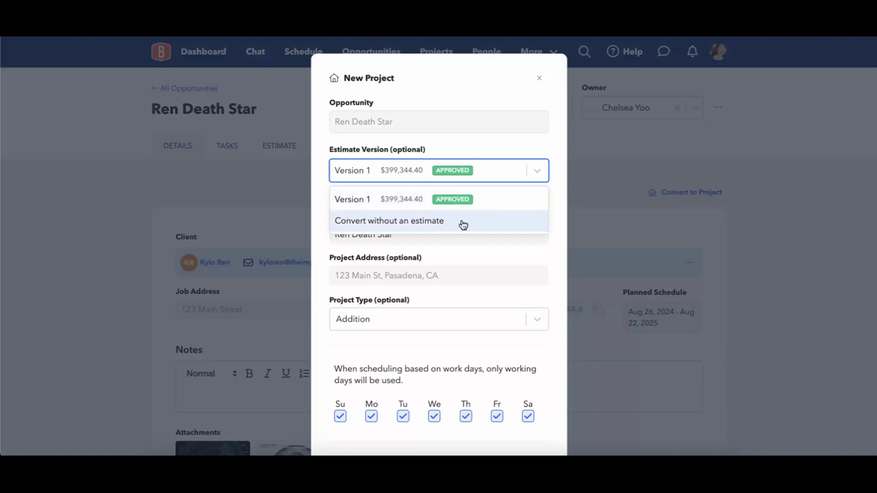
{"action": "left_click", "coordinate": [427, 201]}
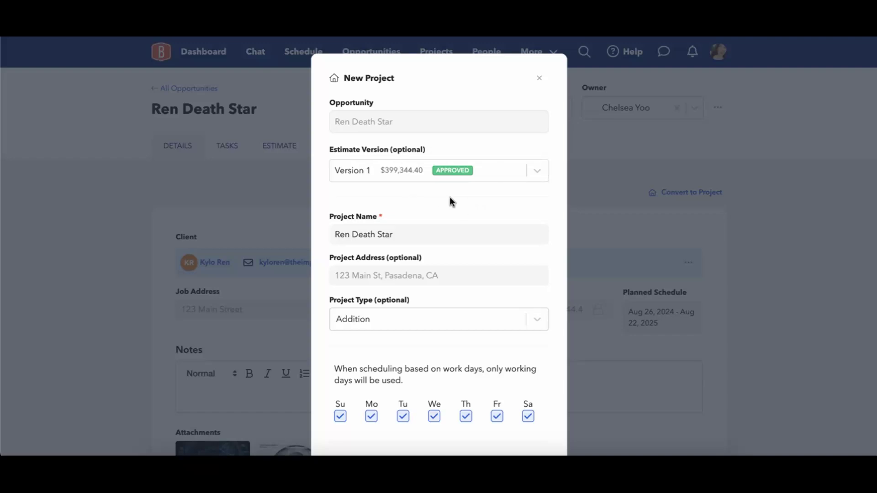
{"action": "left_click", "coordinate": [429, 176]}
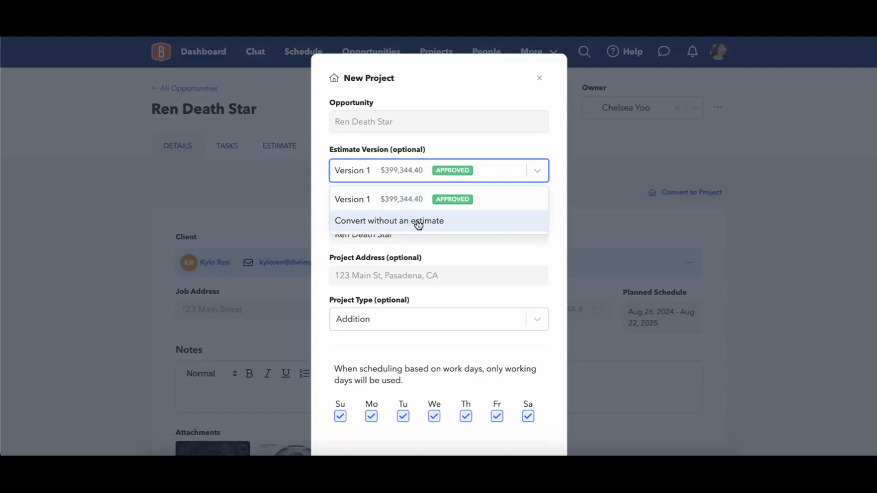
{"action": "left_click", "coordinate": [461, 148]}
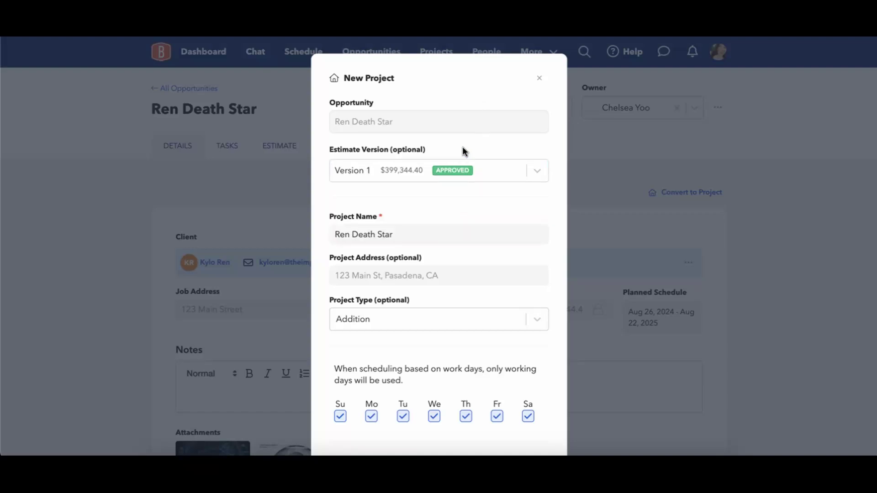
{"action": "left_click", "coordinate": [535, 171]}
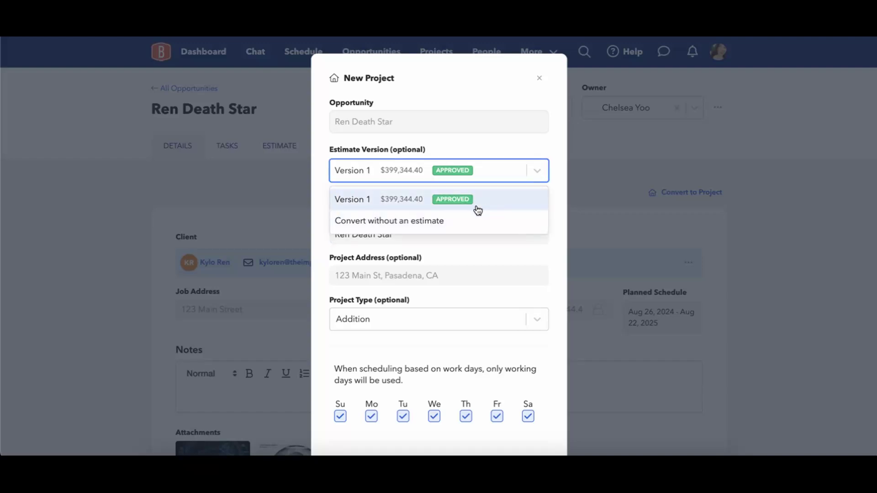
{"action": "left_click", "coordinate": [451, 201]}
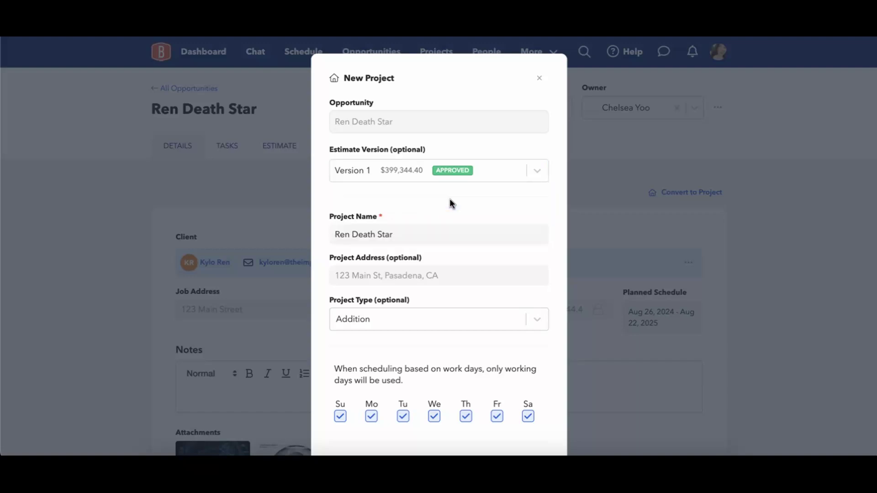
Exclude Sunday and Saturday from the new project's working days
{"action": "scroll", "coordinate": [455, 237], "scroll_direction": "down", "scroll_amount": 2}
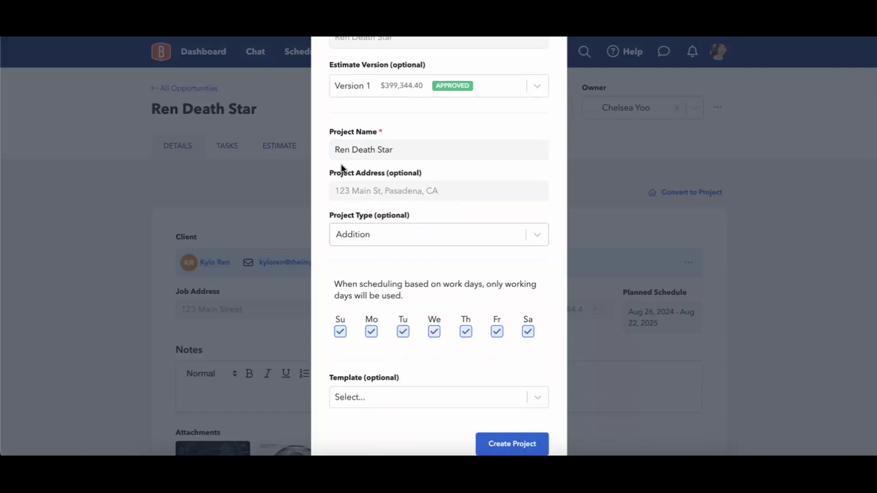
{"action": "left_click", "coordinate": [350, 189]}
{"action": "left_click", "coordinate": [373, 190]}
{"action": "scroll", "coordinate": [497, 276], "scroll_direction": "down", "scroll_amount": 1}
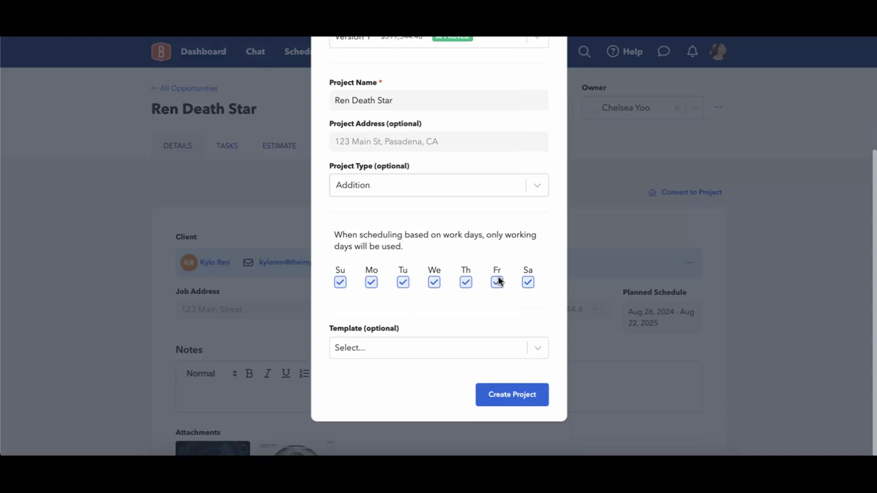
{"action": "left_click", "coordinate": [340, 283]}
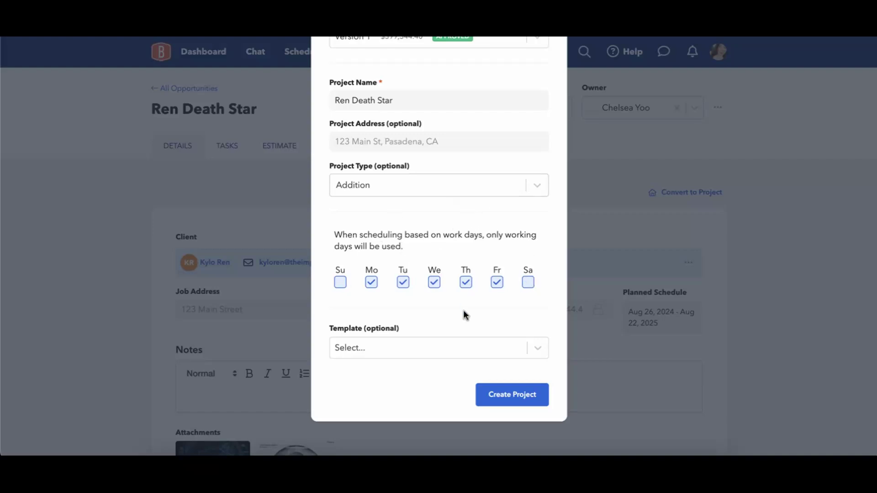
Use the existing Addams B & E project as the template for the new project
{"action": "left_click", "coordinate": [467, 347]}
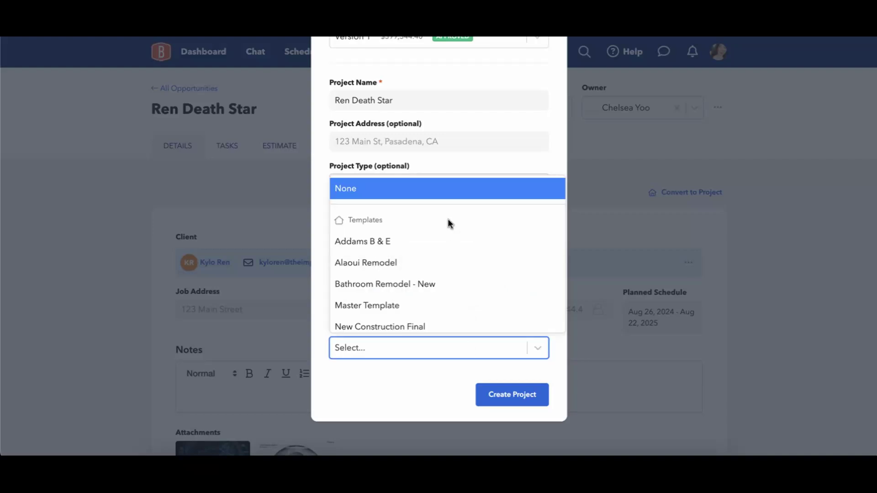
{"action": "scroll", "coordinate": [446, 255], "scroll_direction": "down", "scroll_amount": 1}
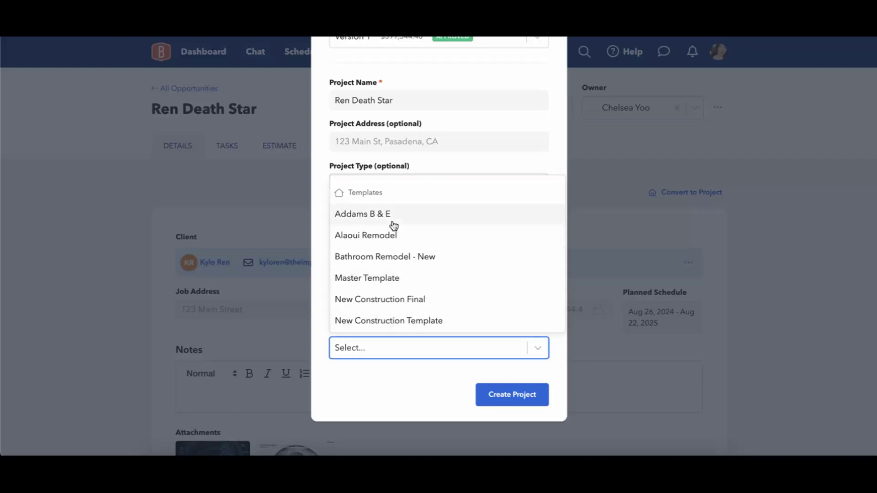
{"action": "scroll", "coordinate": [405, 313], "scroll_direction": "down", "scroll_amount": 5}
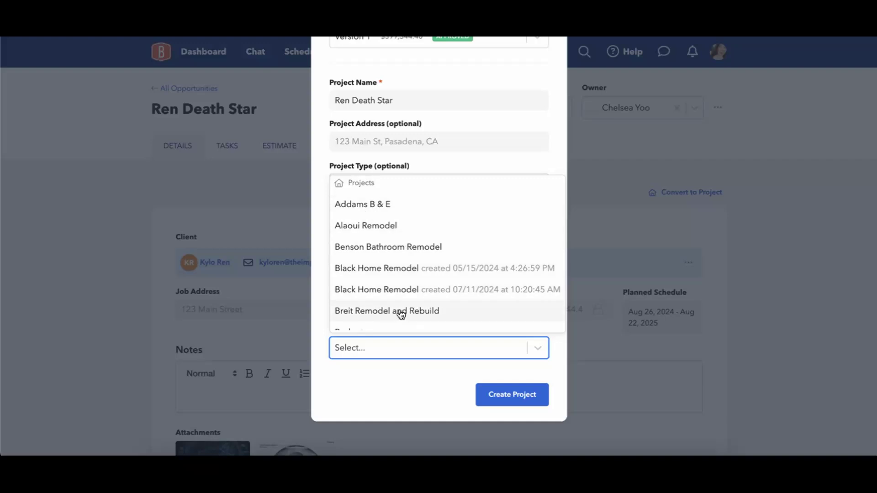
{"action": "left_click", "coordinate": [353, 208]}
{"action": "scroll", "coordinate": [449, 300], "scroll_direction": "down", "scroll_amount": 4}
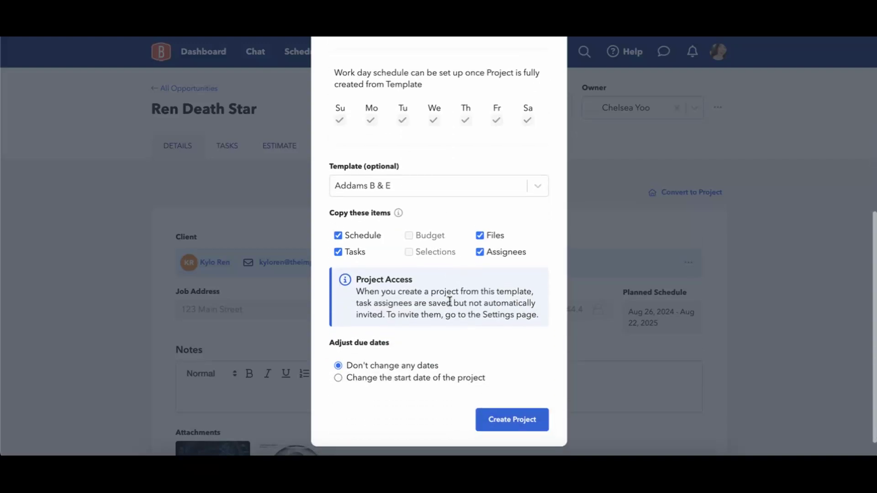
{"action": "scroll", "coordinate": [449, 301], "scroll_direction": "down", "scroll_amount": 1}
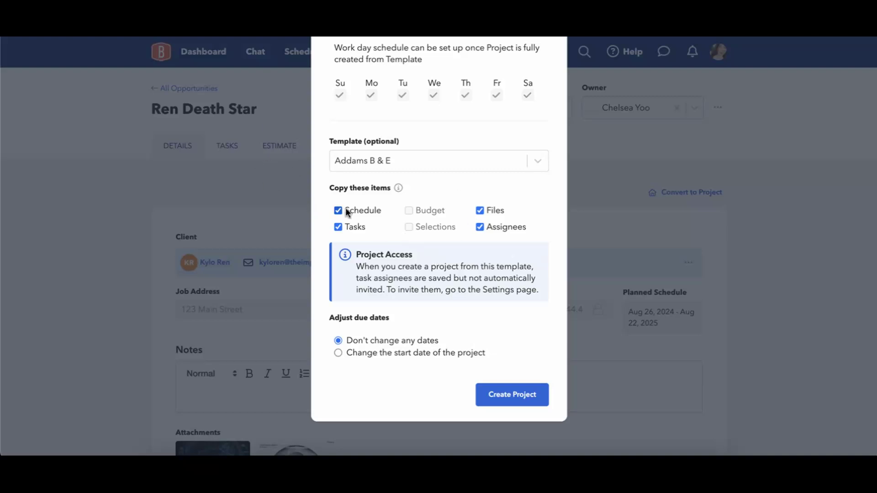
Adjust the due dates by changing the project's start date to September 9, 2024
{"action": "left_click", "coordinate": [412, 351]}
{"action": "left_click", "coordinate": [383, 401]}
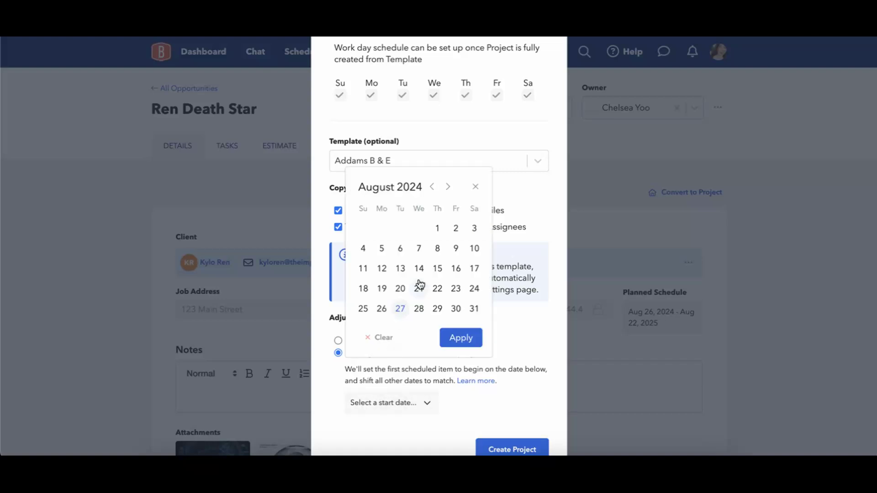
{"action": "left_click", "coordinate": [447, 187]}
{"action": "left_click", "coordinate": [380, 249]}
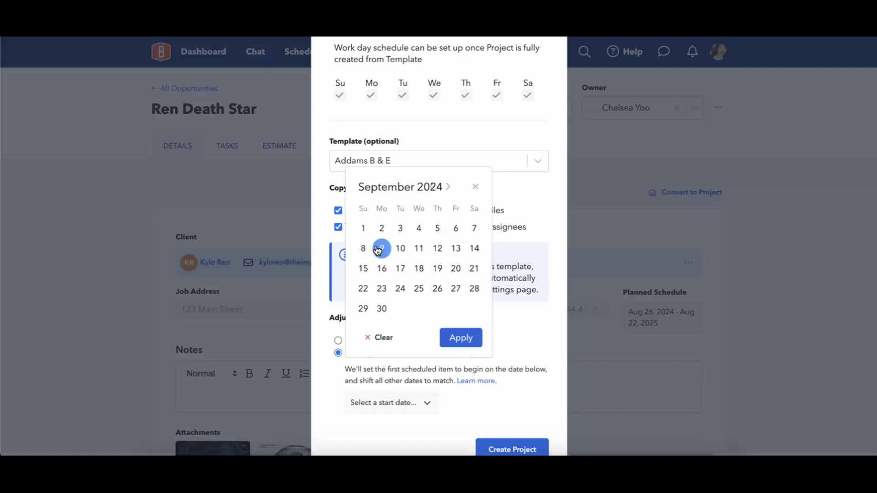
{"action": "left_click", "coordinate": [452, 338]}
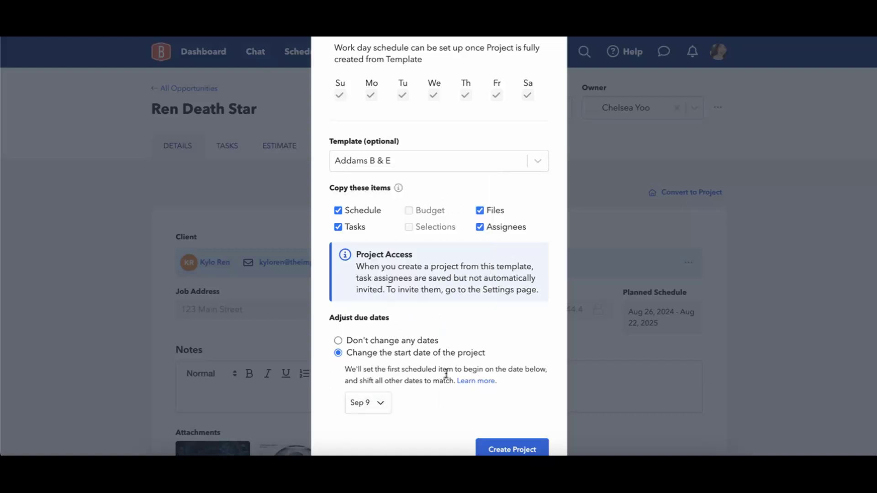
Create the Ren Death Star project and look through its Up Next items
{"action": "scroll", "coordinate": [447, 407], "scroll_direction": "down", "scroll_amount": 2}
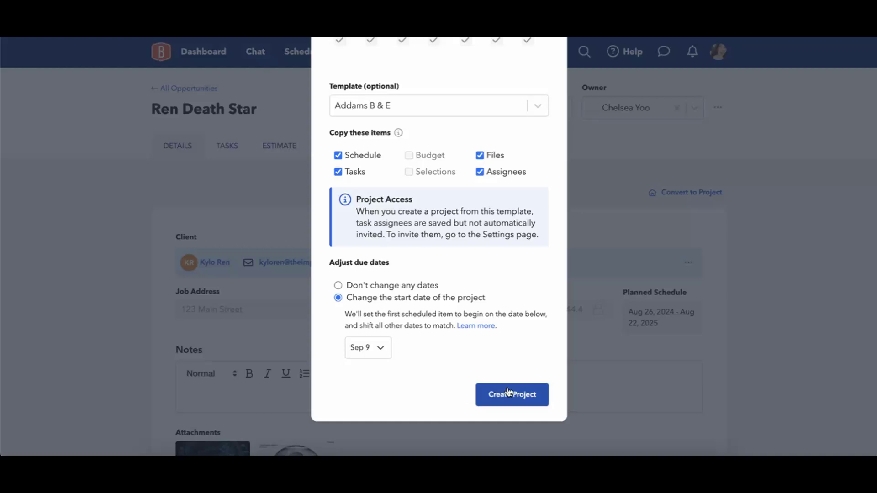
{"action": "left_click", "coordinate": [527, 401]}
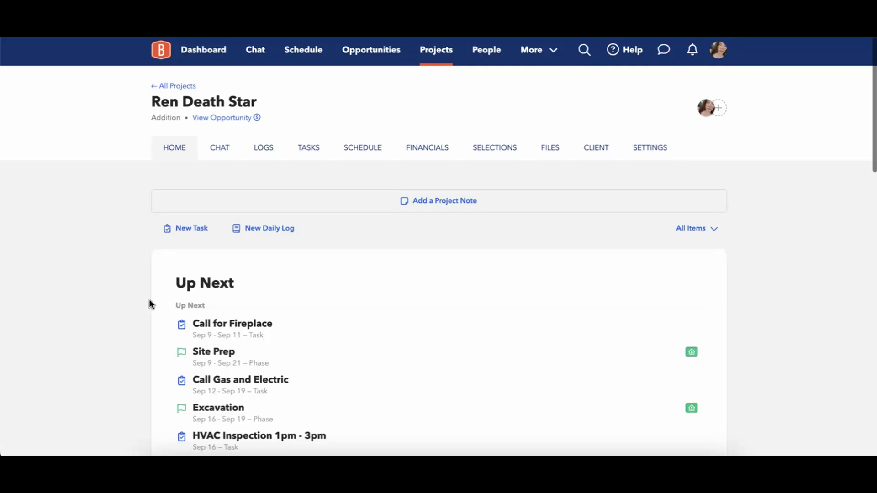
{"action": "scroll", "coordinate": [102, 319], "scroll_direction": "down", "scroll_amount": 2}
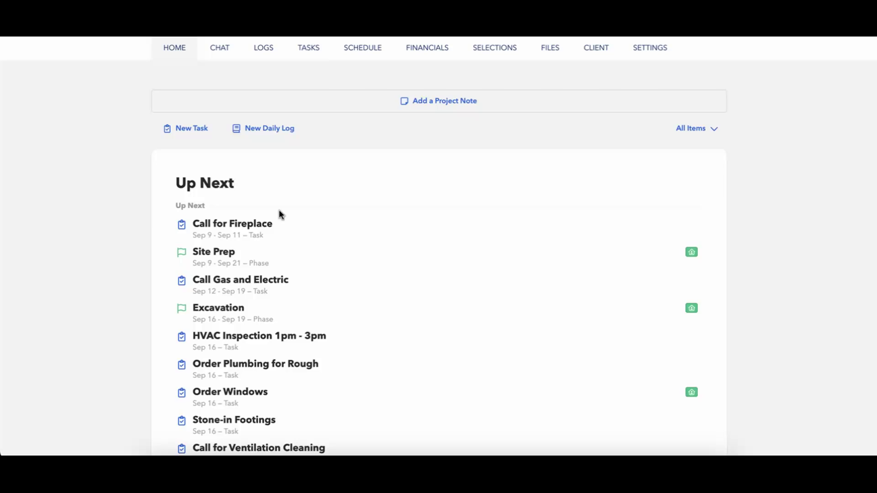
{"action": "scroll", "coordinate": [304, 218], "scroll_direction": "up", "scroll_amount": 2}
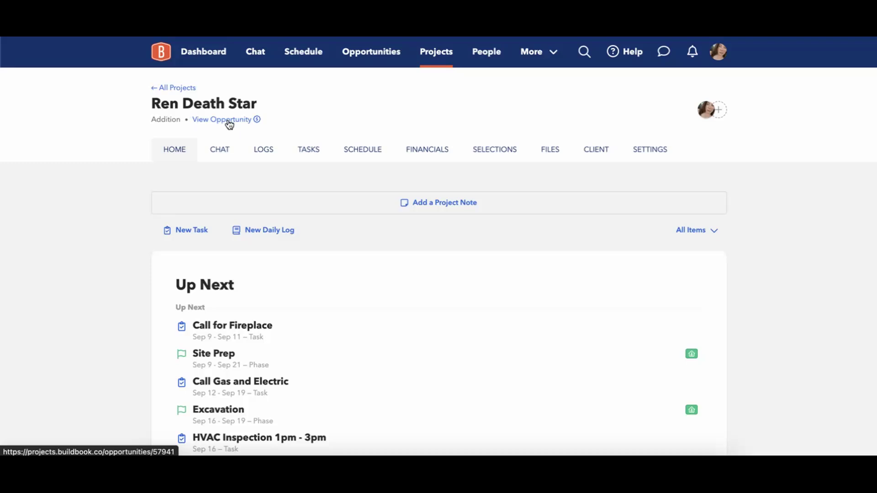
Open the linked Ren Death Star opportunity and review its details, tasks and approved estimate through to the approval signatures
{"action": "left_click", "coordinate": [230, 123]}
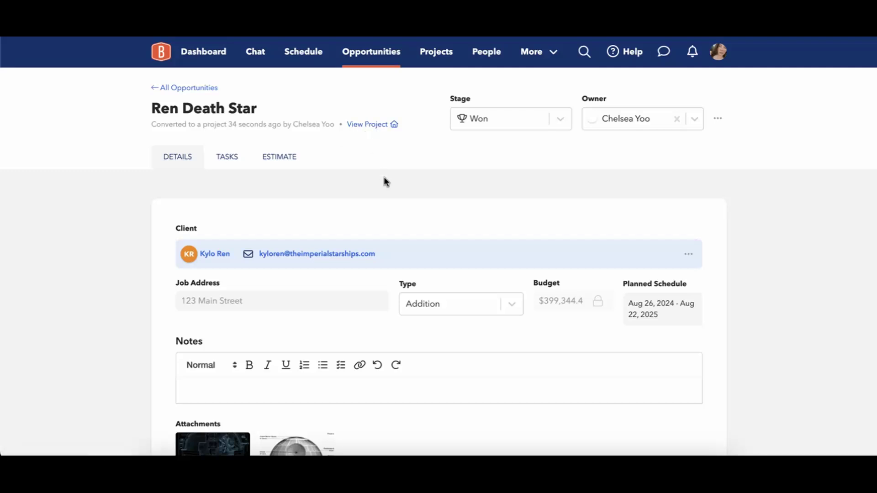
{"action": "scroll", "coordinate": [383, 178], "scroll_direction": "down", "scroll_amount": 2}
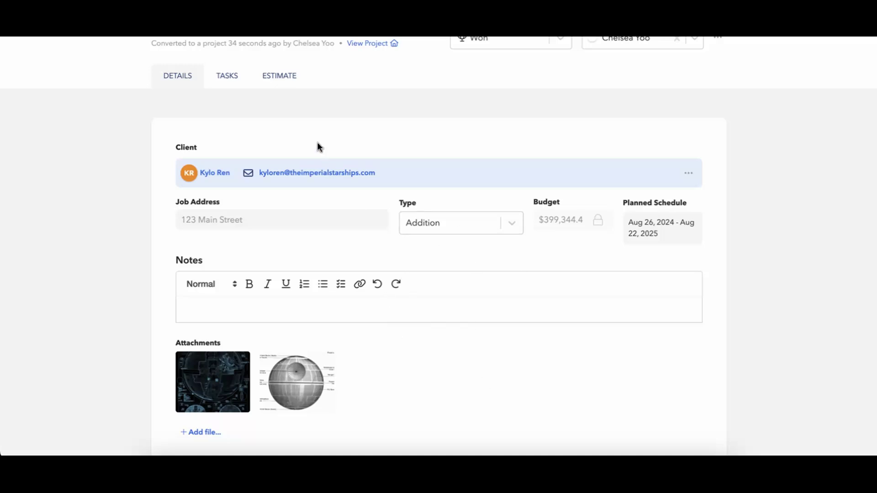
{"action": "left_click", "coordinate": [218, 82]}
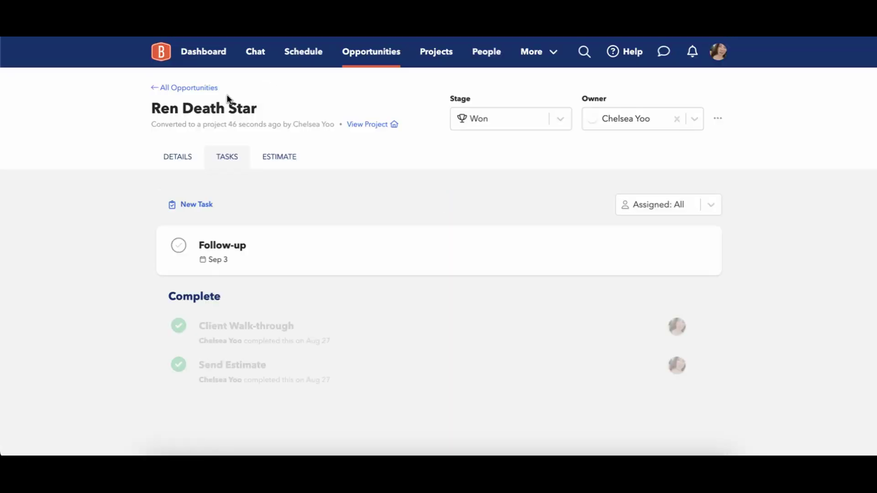
{"action": "left_click", "coordinate": [280, 158]}
{"action": "scroll", "coordinate": [147, 279], "scroll_direction": "down", "scroll_amount": 3}
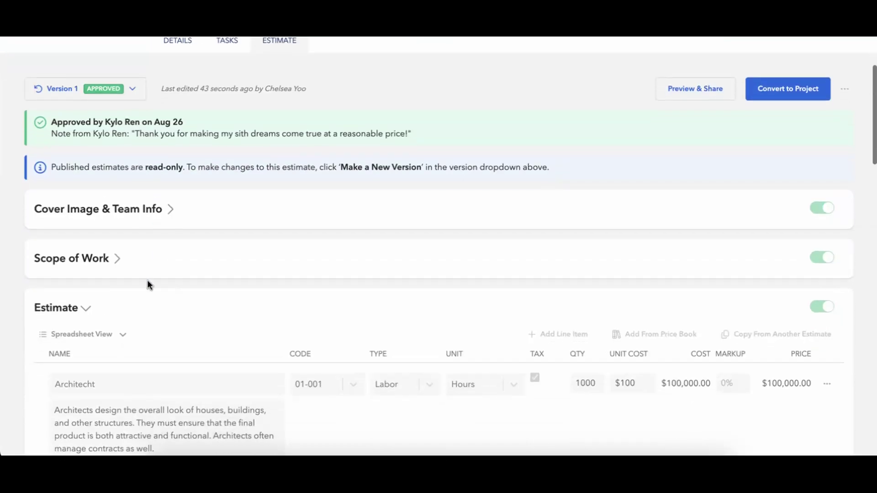
{"action": "scroll", "coordinate": [118, 261], "scroll_direction": "down", "scroll_amount": 10}
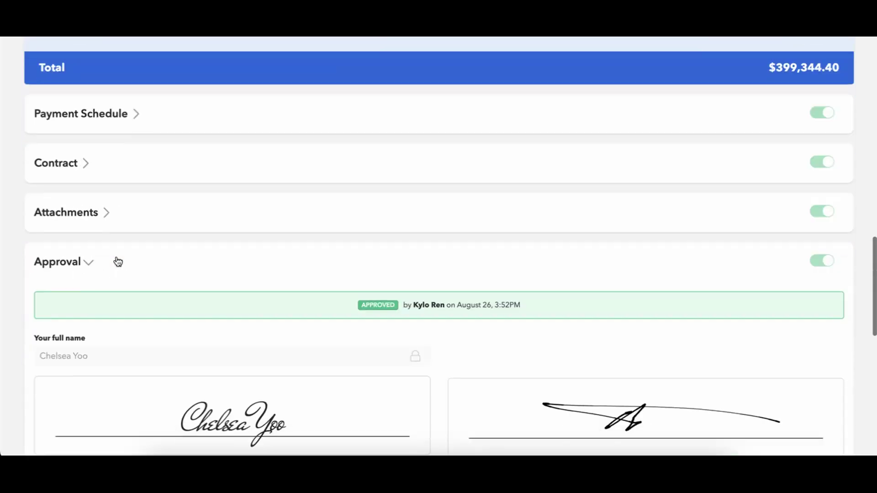
{"action": "scroll", "coordinate": [121, 120], "scroll_direction": "up", "scroll_amount": 10}
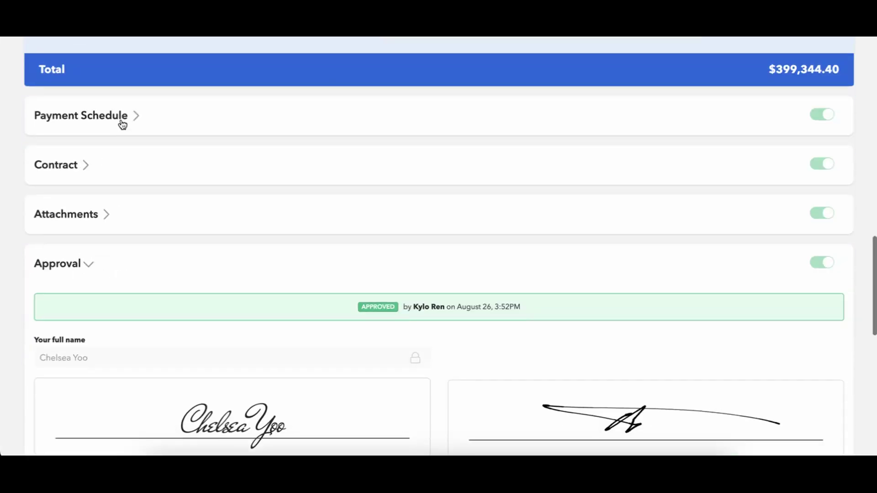
{"action": "scroll", "coordinate": [122, 119], "scroll_direction": "up", "scroll_amount": 4}
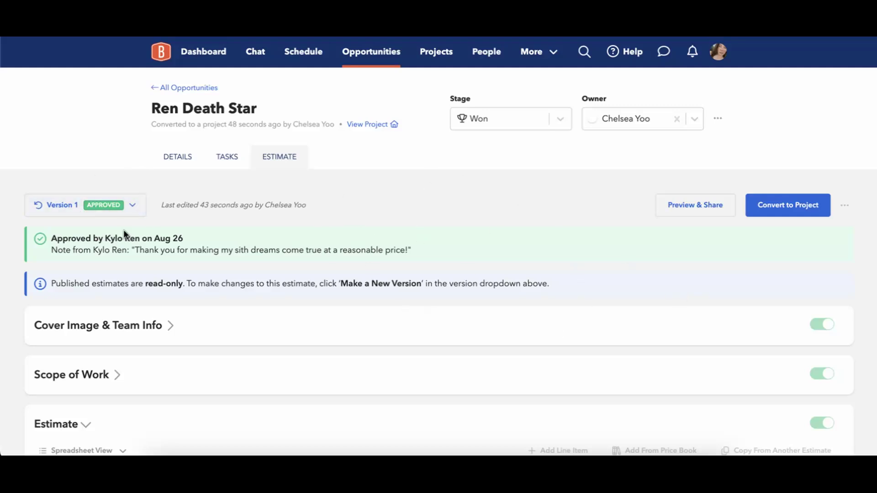
Preview the approved estimate, download it as a signed PDF, and return to the opportunity's estimate
{"action": "left_click", "coordinate": [680, 213]}
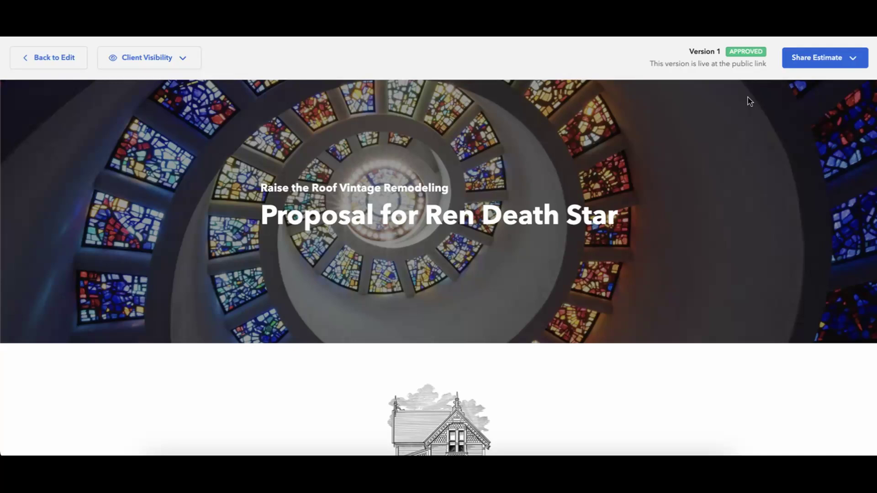
{"action": "left_click", "coordinate": [818, 63]}
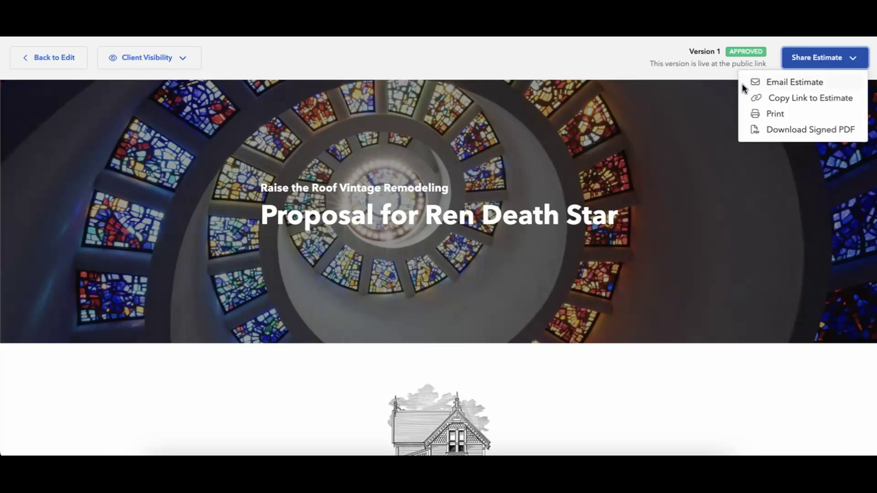
{"action": "left_click", "coordinate": [754, 129]}
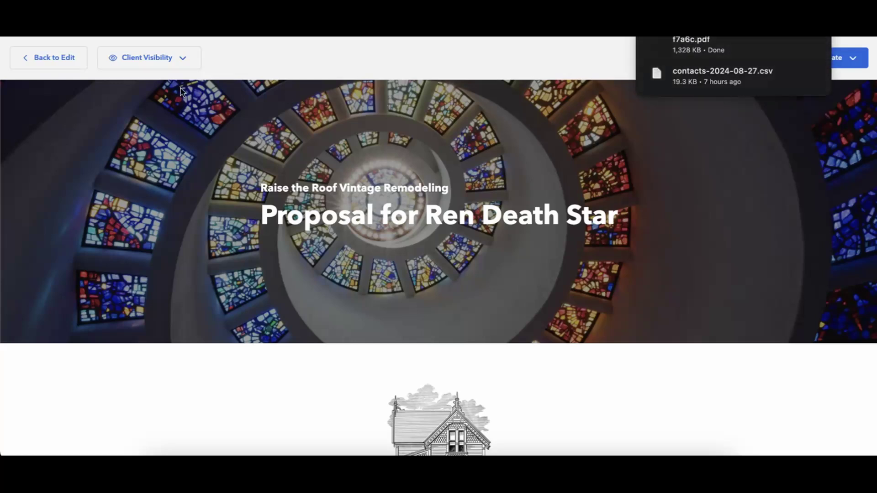
{"action": "left_click", "coordinate": [53, 65]}
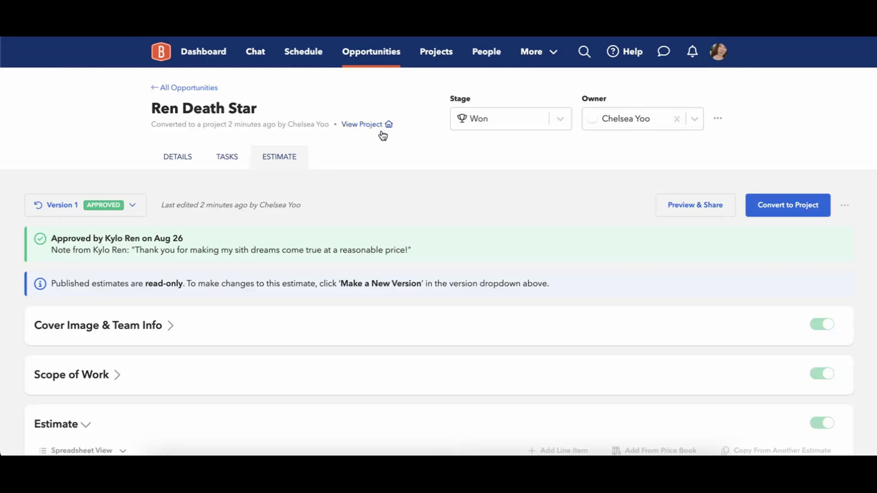
Switch to the linked project and back to the opportunity, examining its attachments, activity and estimate line items
{"action": "left_click", "coordinate": [362, 130]}
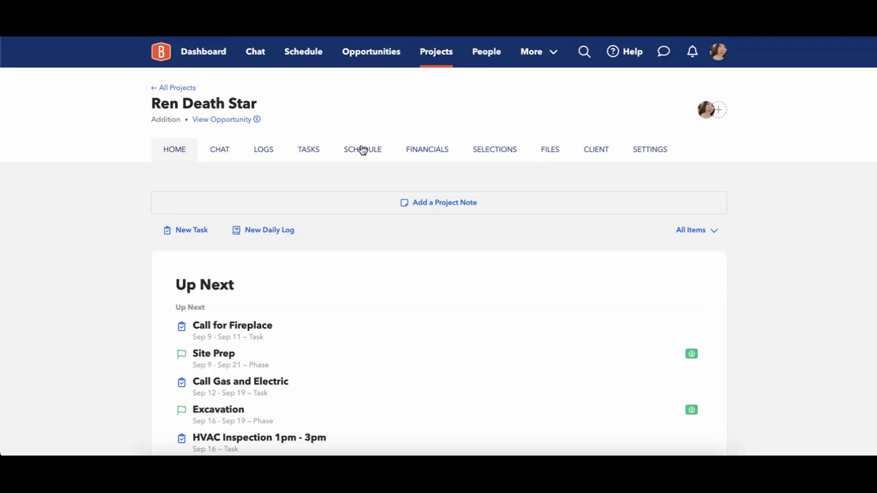
{"action": "left_click", "coordinate": [234, 119]}
{"action": "scroll", "coordinate": [323, 192], "scroll_direction": "down", "scroll_amount": 6}
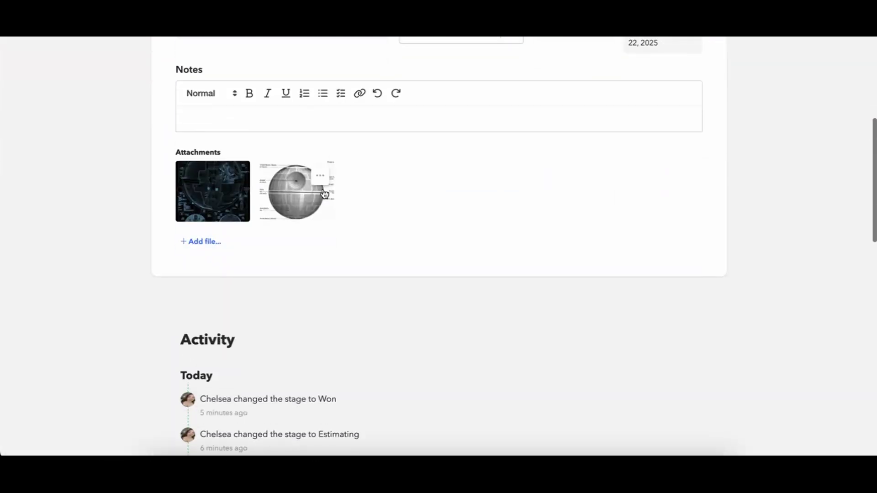
{"action": "scroll", "coordinate": [330, 232], "scroll_direction": "up", "scroll_amount": 5}
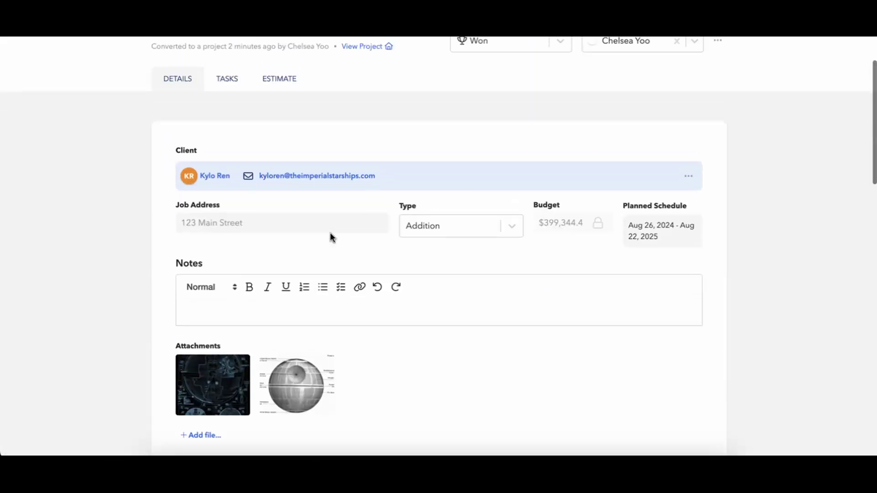
{"action": "left_click", "coordinate": [278, 89]}
{"action": "scroll", "coordinate": [376, 270], "scroll_direction": "down", "scroll_amount": 7}
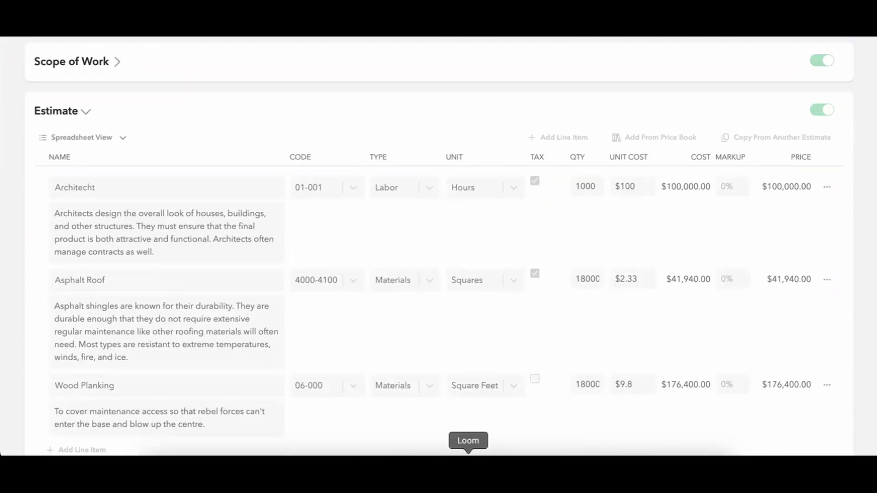
{"action": "scroll", "coordinate": [476, 297], "scroll_direction": "up", "scroll_amount": 7}
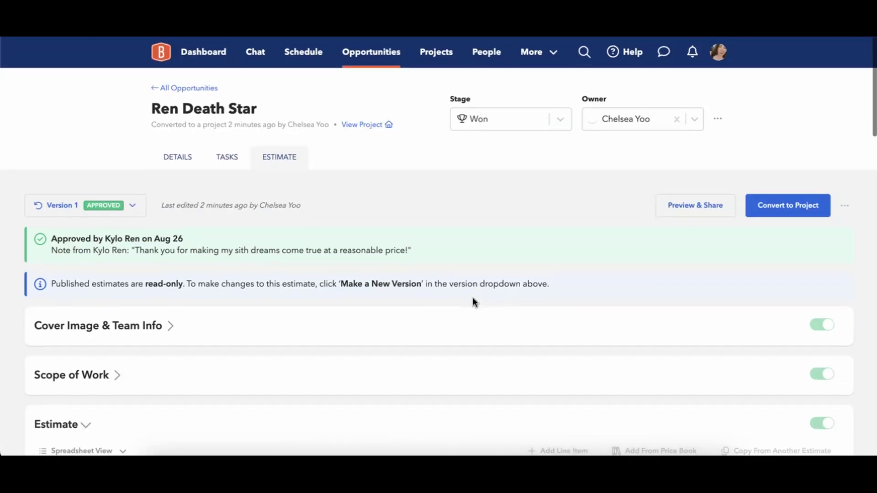
Create a folder named Estimate in the Ren Death Star project's files
{"action": "left_click", "coordinate": [369, 126]}
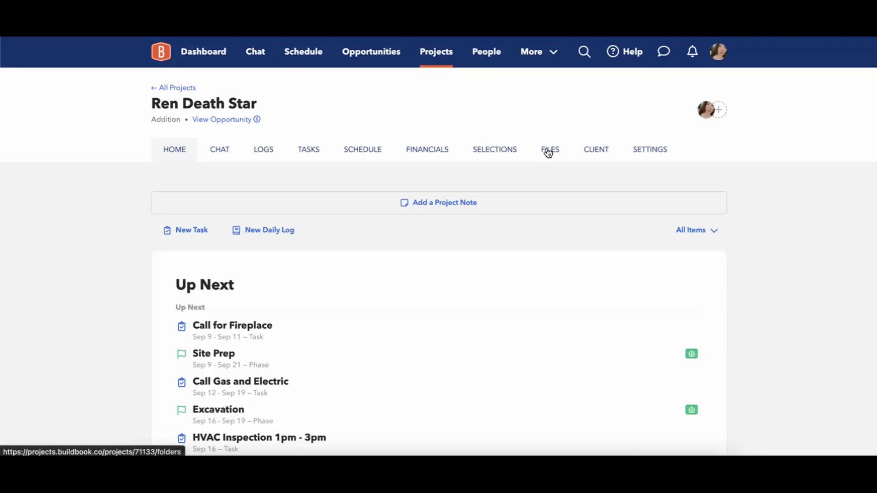
{"action": "left_click", "coordinate": [549, 146]}
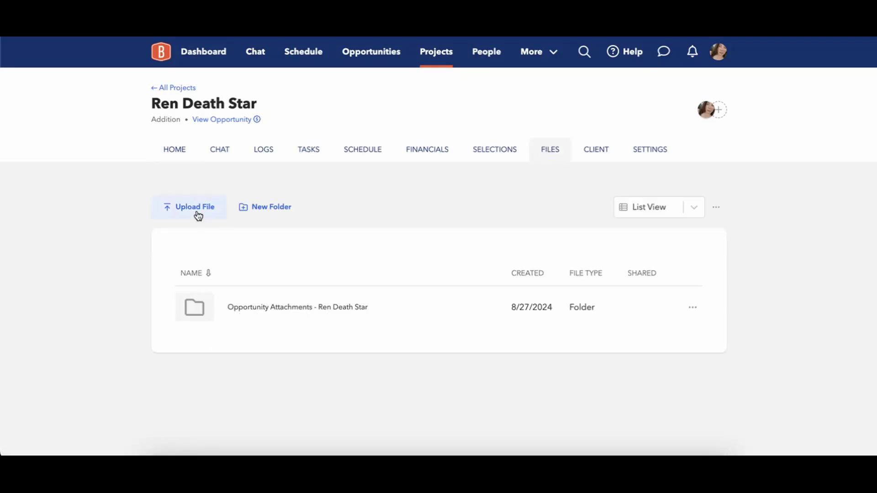
{"action": "left_click", "coordinate": [264, 210]}
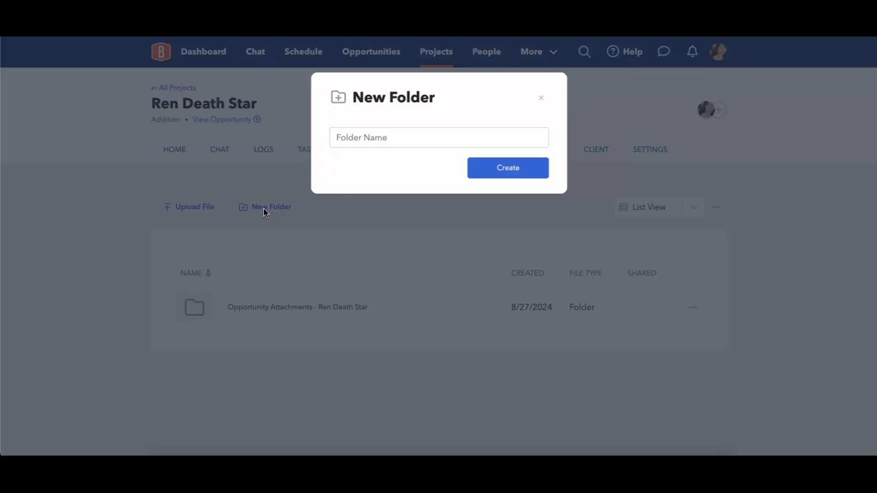
{"action": "left_click", "coordinate": [342, 140]}
{"action": "type", "text": "Estimate"}
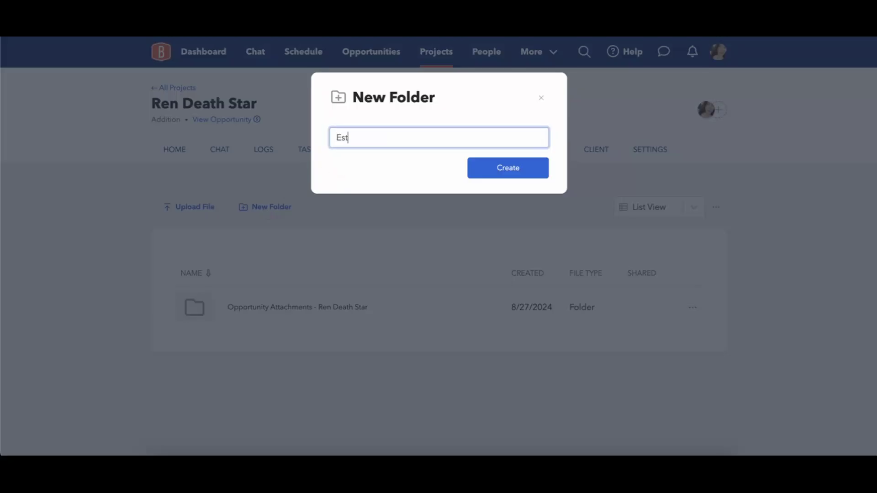
{"action": "left_click", "coordinate": [487, 170]}
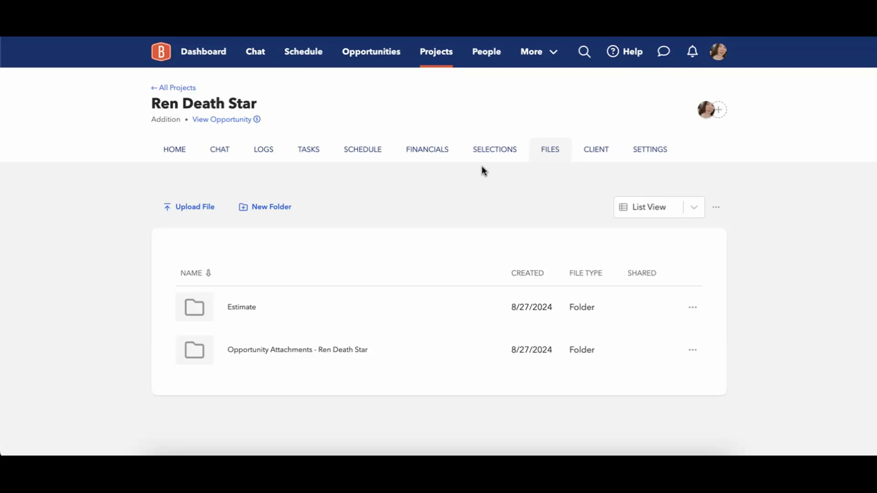
{"action": "left_click", "coordinate": [255, 308]}
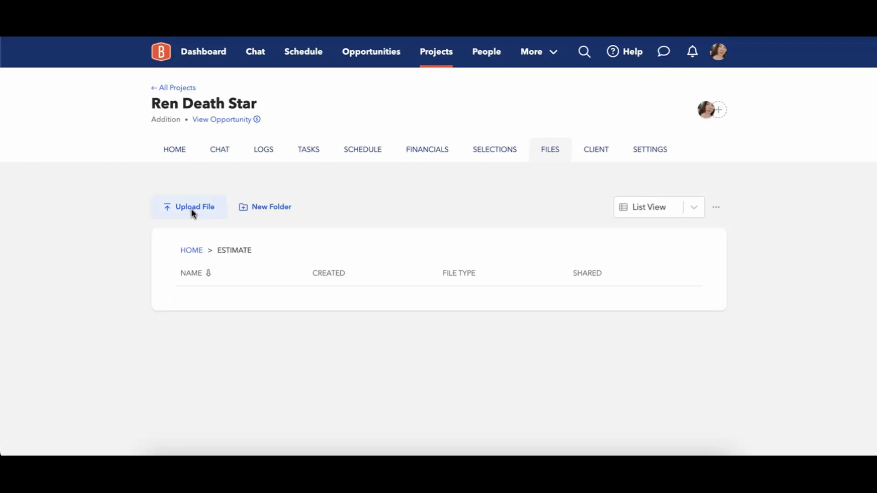
{"action": "left_click", "coordinate": [191, 209]}
{"action": "left_click", "coordinate": [239, 160]}
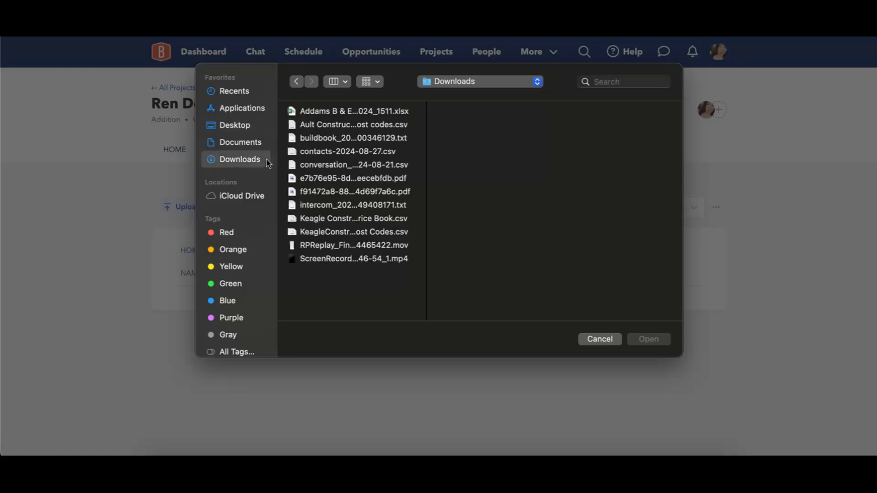
{"action": "left_click", "coordinate": [338, 192]}
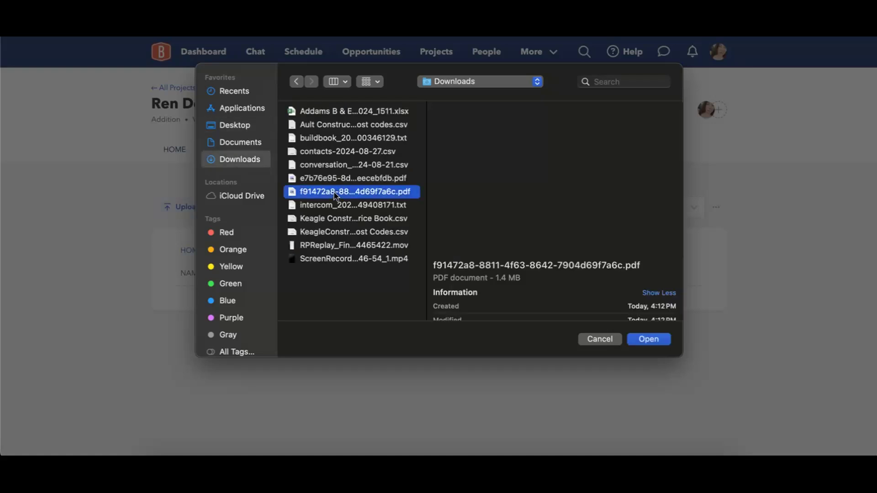
{"action": "left_click", "coordinate": [648, 339]}
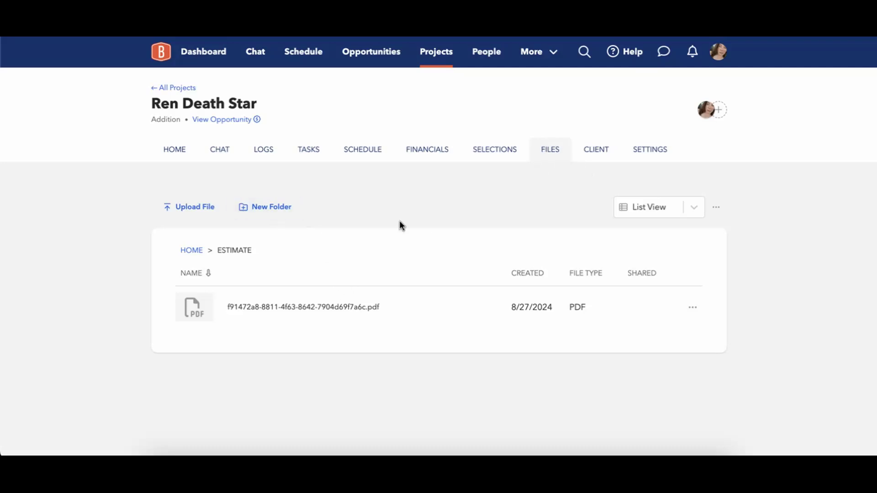
Examine the project's budget, including its categorized line items, management fee, estimated tax and total
{"action": "left_click", "coordinate": [417, 150]}
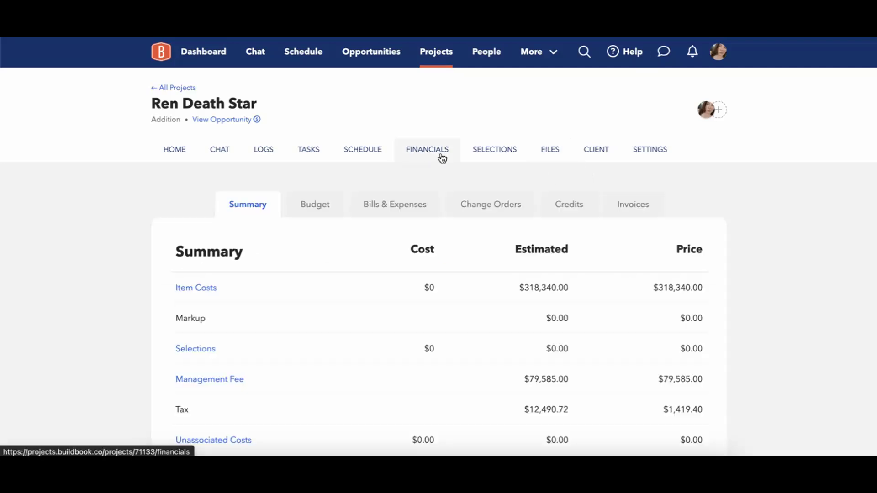
{"action": "left_click", "coordinate": [317, 203]}
{"action": "scroll", "coordinate": [415, 249], "scroll_direction": "down", "scroll_amount": 2}
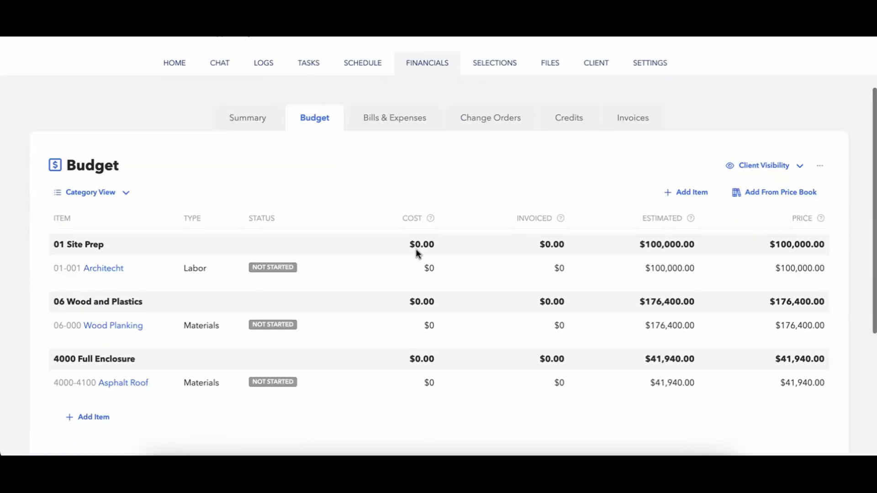
{"action": "scroll", "coordinate": [414, 250], "scroll_direction": "down", "scroll_amount": 2}
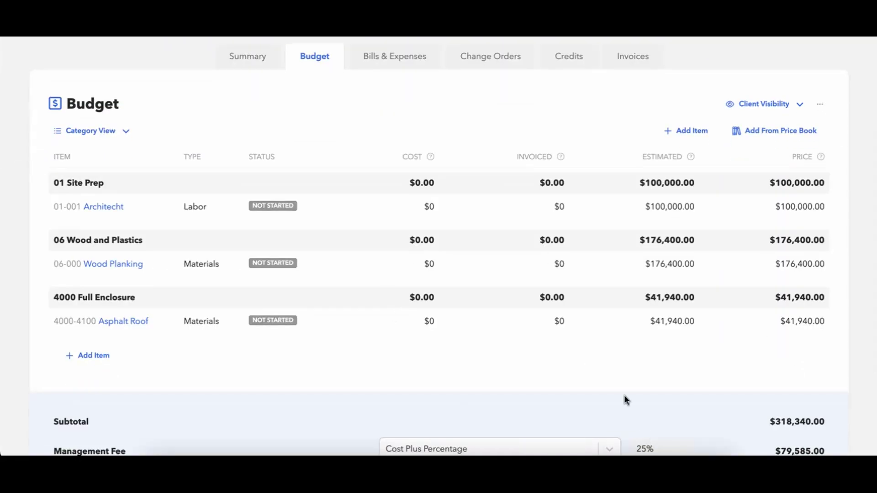
{"action": "scroll", "coordinate": [659, 402], "scroll_direction": "down", "scroll_amount": 3}
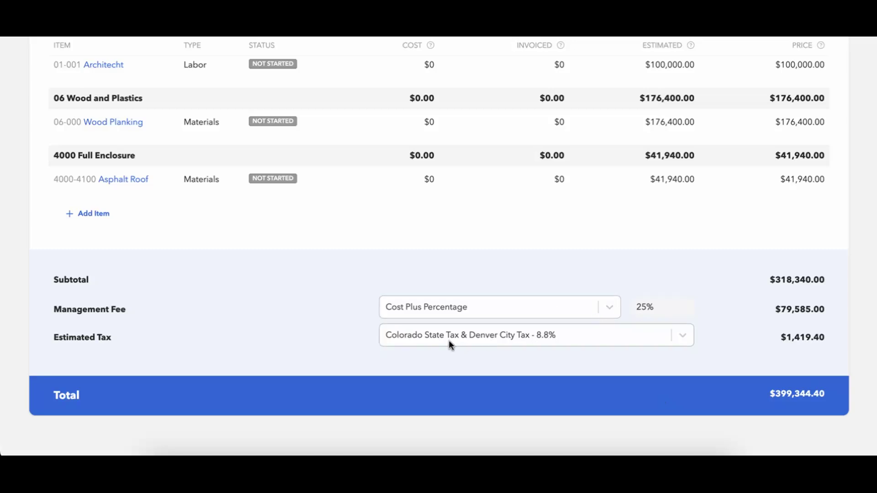
{"action": "scroll", "coordinate": [591, 355], "scroll_direction": "up", "scroll_amount": 6}
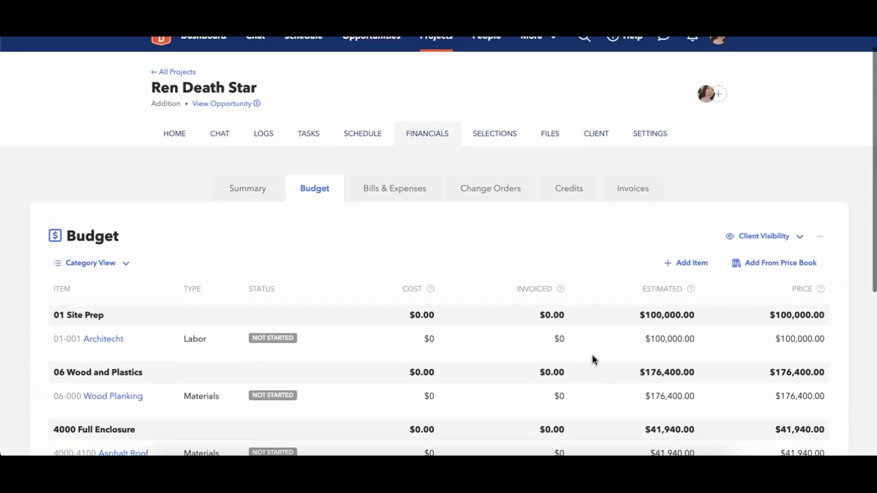
{"action": "scroll", "coordinate": [592, 355], "scroll_direction": "down", "scroll_amount": 1}
{"action": "scroll", "coordinate": [592, 360], "scroll_direction": "down", "scroll_amount": 4}
{"action": "scroll", "coordinate": [592, 360], "scroll_direction": "up", "scroll_amount": 2}
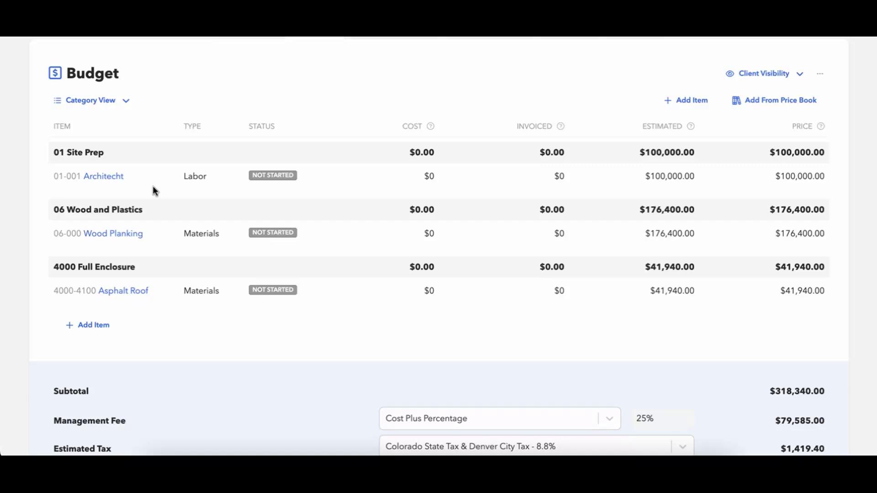
{"action": "scroll", "coordinate": [417, 119], "scroll_direction": "up", "scroll_amount": 3}
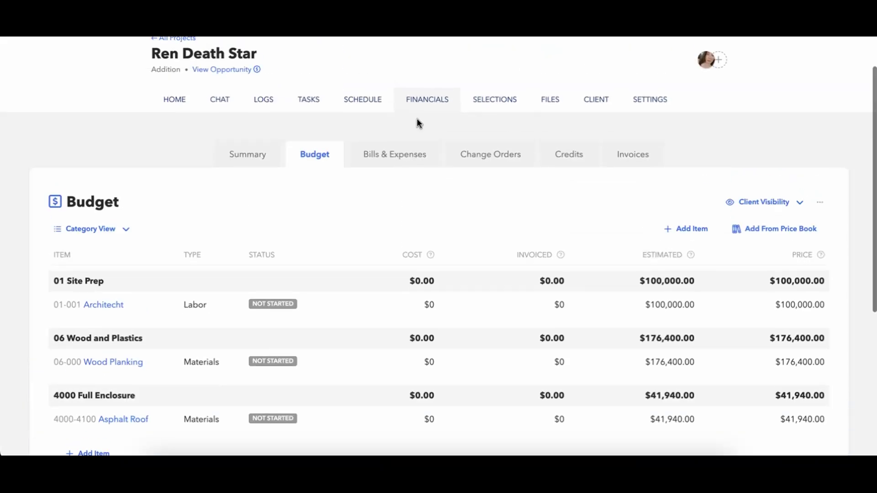
{"action": "scroll", "coordinate": [348, 116], "scroll_direction": "up", "scroll_amount": 1}
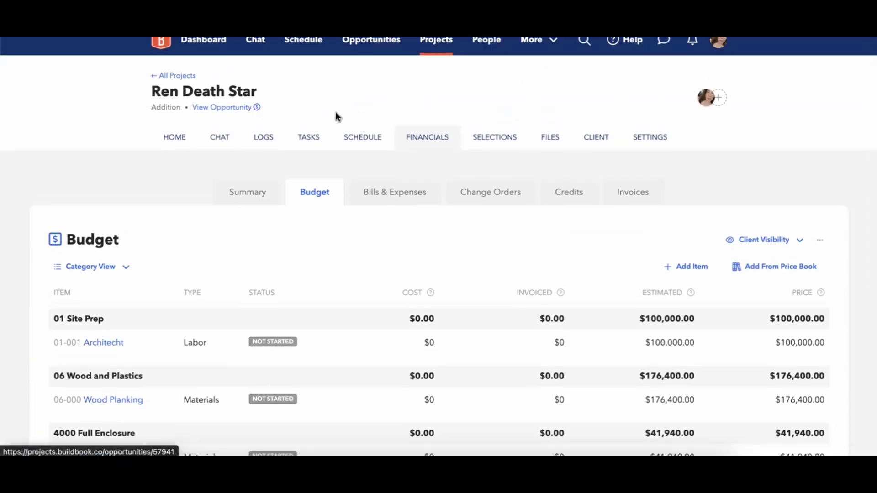
Check the project's task list and return to the project's home page
{"action": "left_click", "coordinate": [309, 140]}
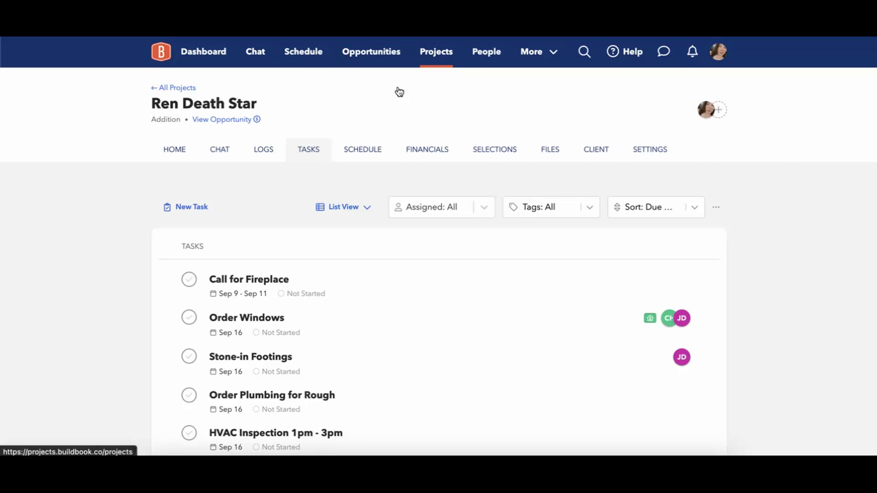
{"action": "left_click", "coordinate": [172, 154]}
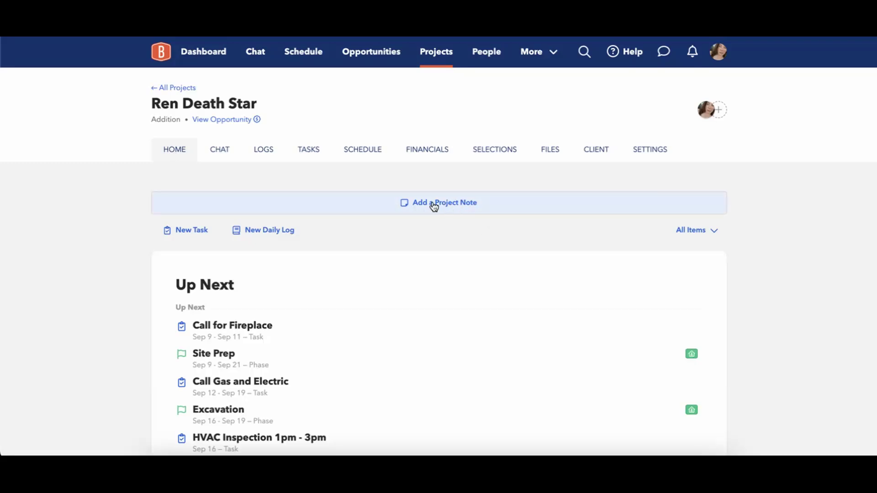
Review the details, notes and attachments of the opportunity linked to the project, and return to the project
{"action": "left_click", "coordinate": [436, 206]}
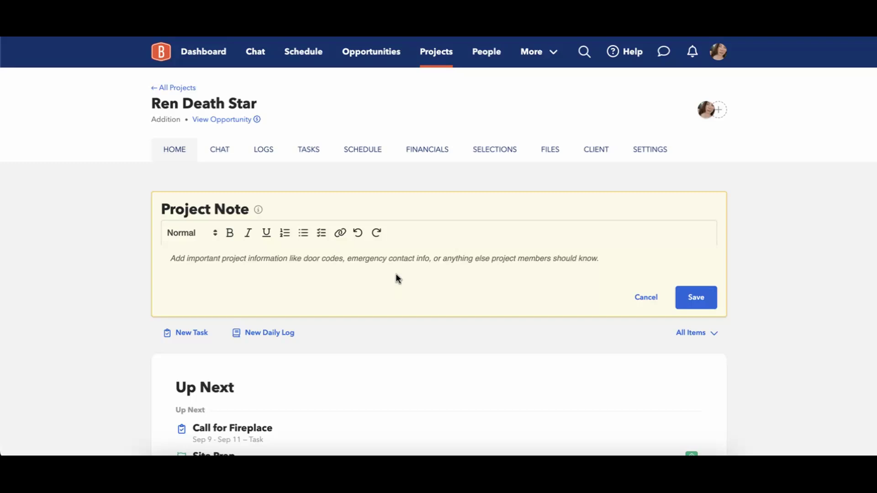
{"action": "left_click", "coordinate": [228, 120]}
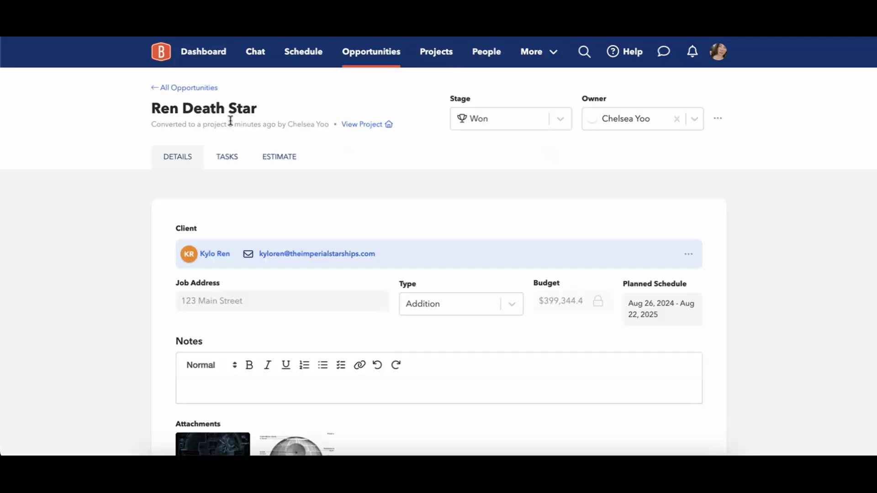
{"action": "scroll", "coordinate": [277, 385], "scroll_direction": "down", "scroll_amount": 2}
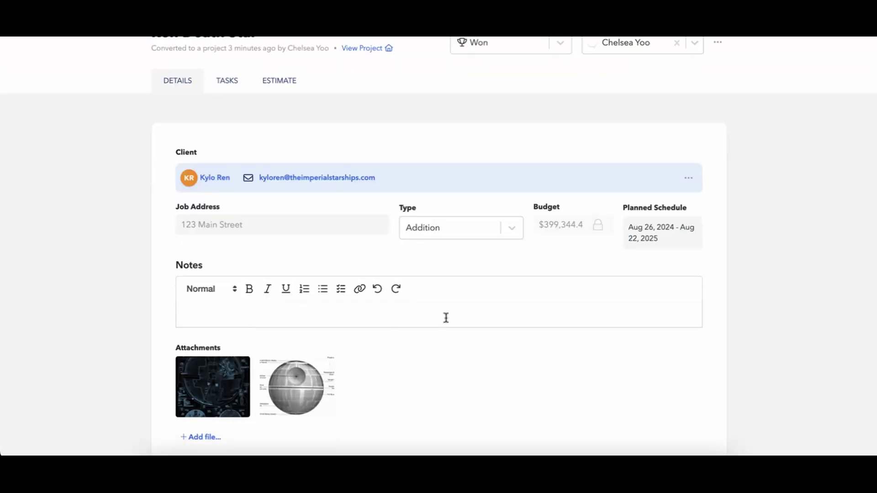
{"action": "scroll", "coordinate": [446, 317], "scroll_direction": "up", "scroll_amount": 2}
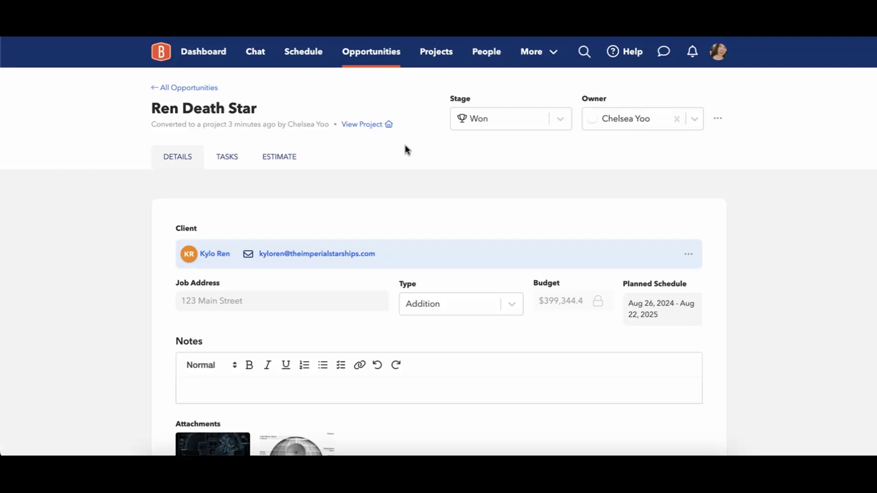
{"action": "left_click", "coordinate": [377, 125]}
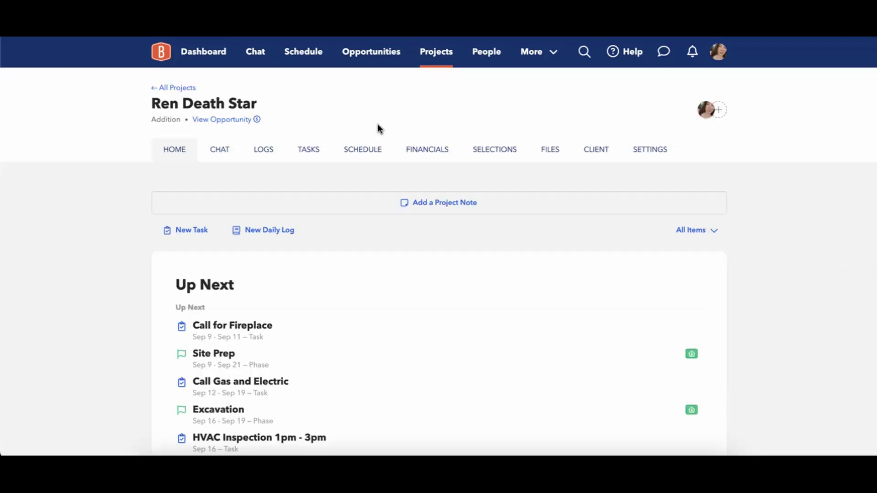
Check the project's financial summary, including item costs, management fee, tax and total price
{"action": "left_click", "coordinate": [429, 148]}
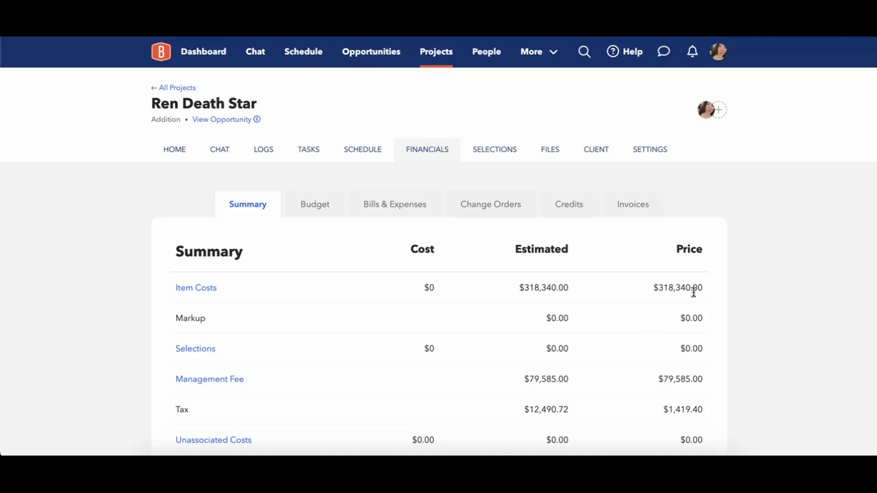
{"action": "scroll", "coordinate": [641, 336], "scroll_direction": "down", "scroll_amount": 3}
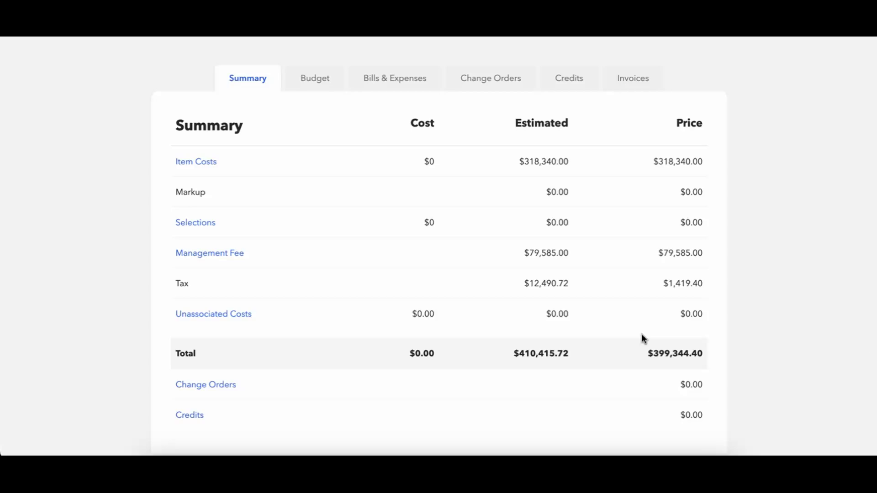
{"action": "scroll", "coordinate": [642, 335], "scroll_direction": "up", "scroll_amount": 3}
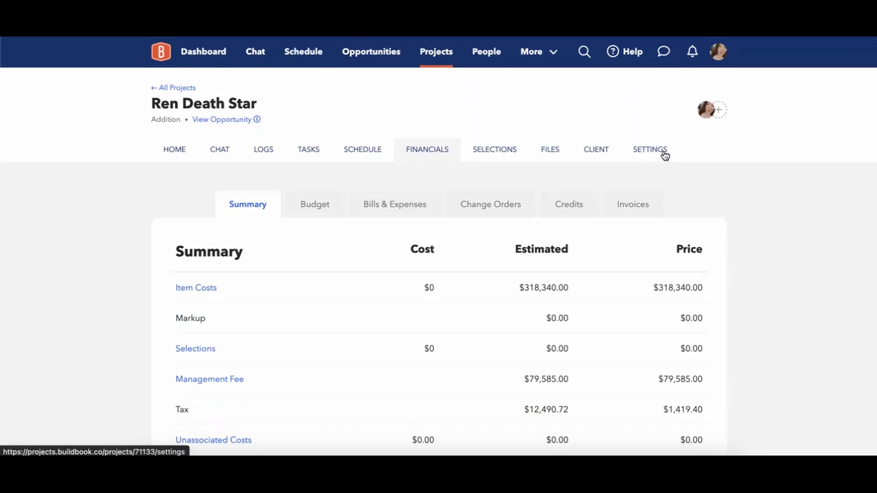
Remove the linked Ren Death Star opportunity in the project's settings, and reload the project's home page
{"action": "left_click", "coordinate": [664, 156]}
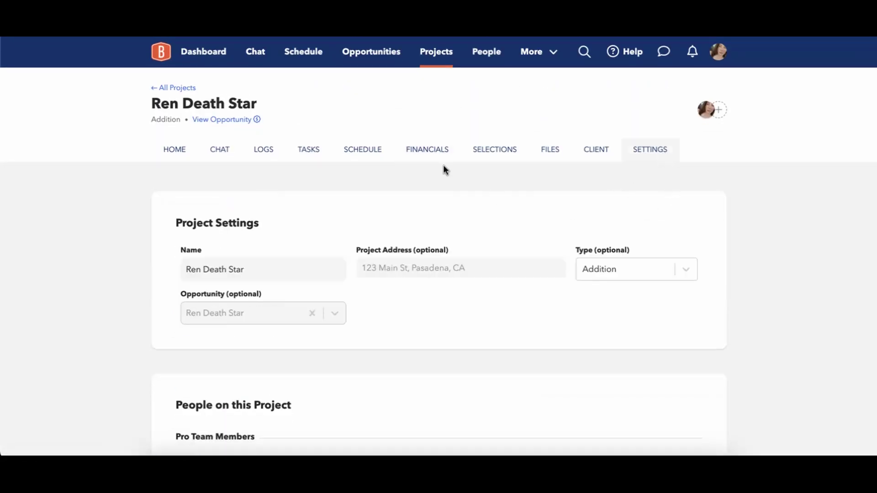
{"action": "left_click", "coordinate": [313, 313]}
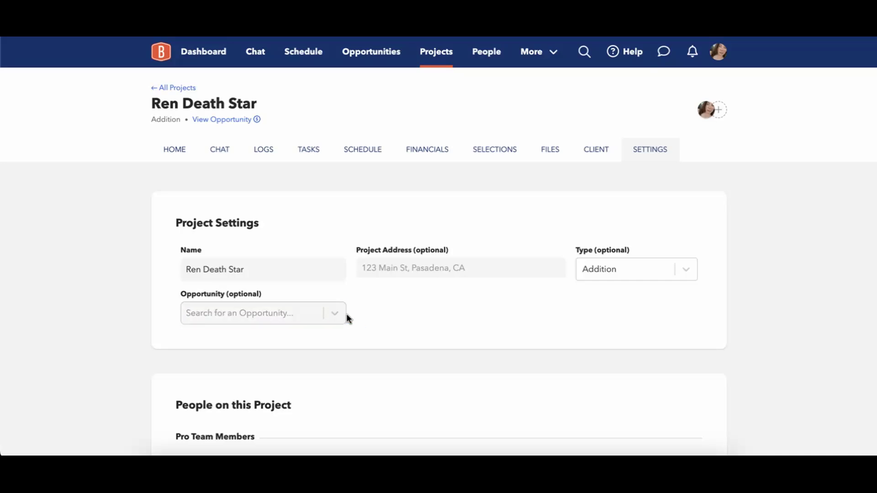
{"action": "left_click", "coordinate": [182, 155]}
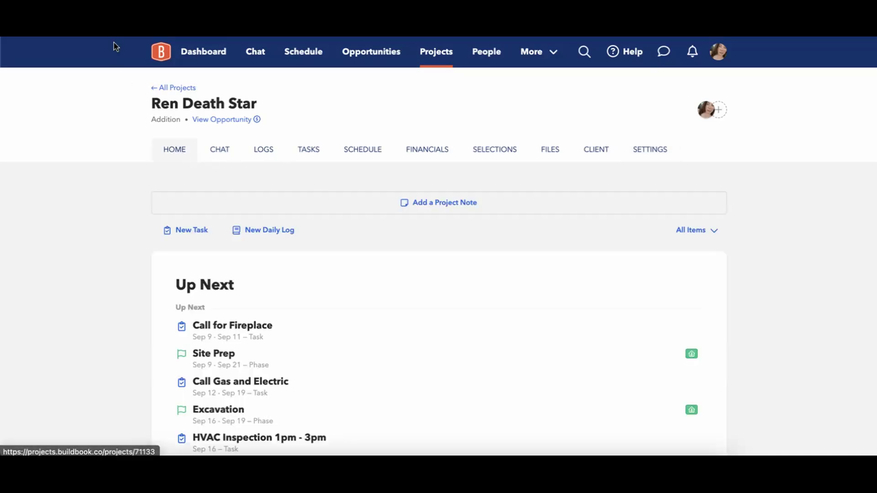
{"action": "key", "text": "super+r"}
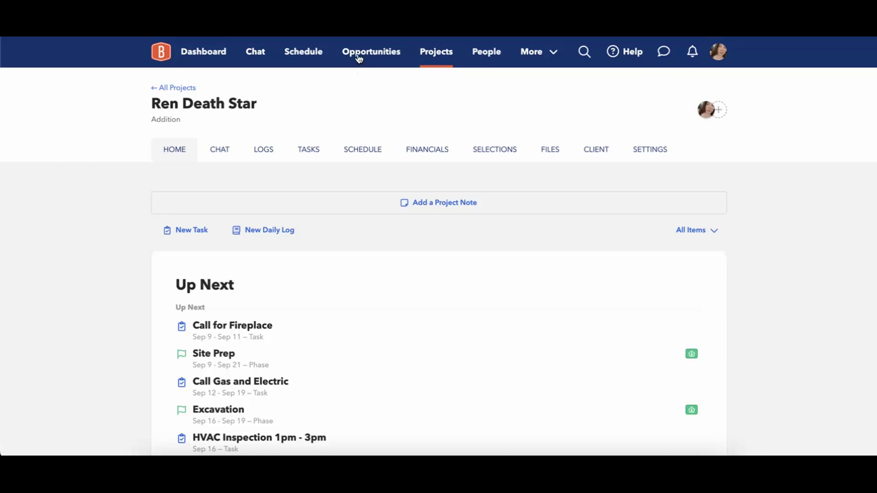
Start converting the Ren Death Star opportunity's approved Version 1 estimate into a new project named Ren Death Star - Final
{"action": "left_click", "coordinate": [359, 57]}
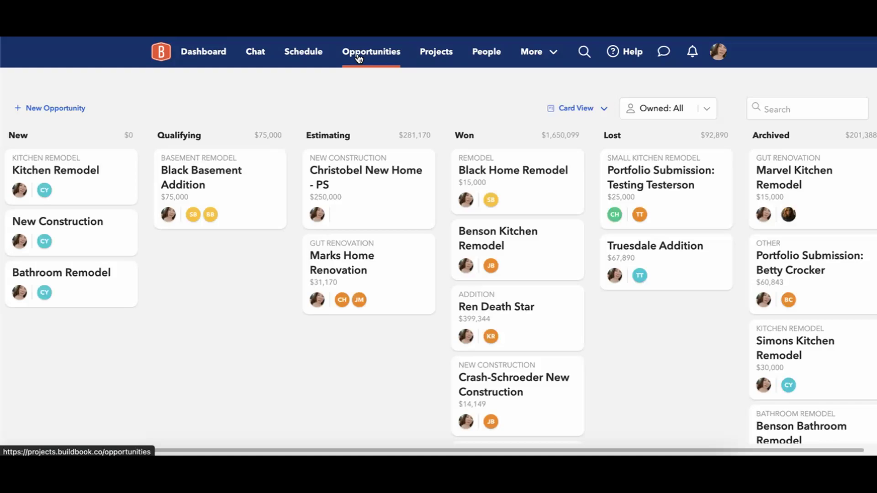
{"action": "left_click", "coordinate": [502, 334]}
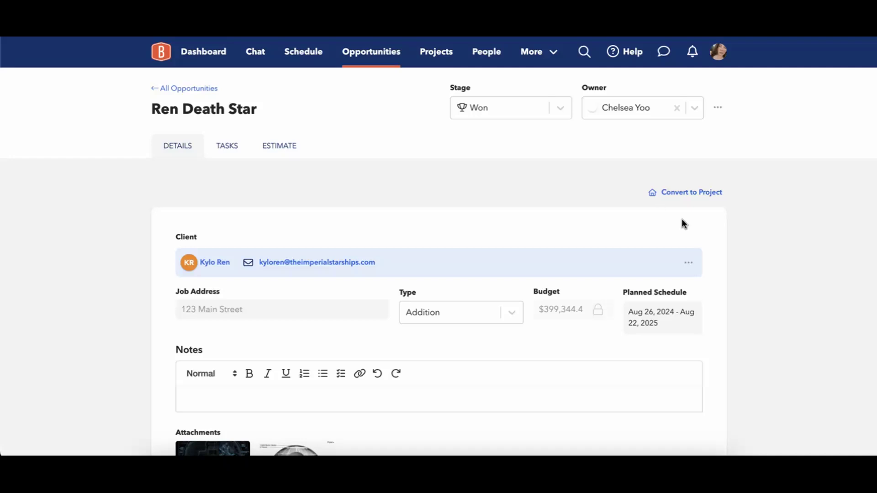
{"action": "left_click", "coordinate": [279, 145]}
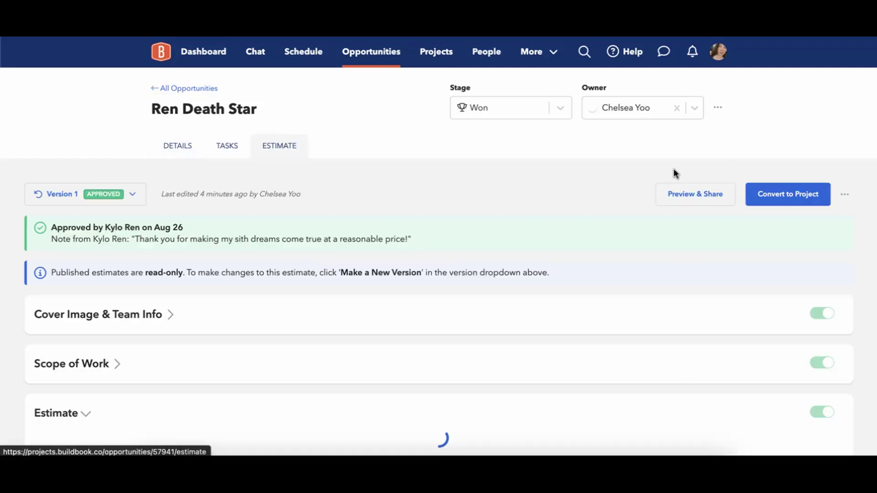
{"action": "left_click", "coordinate": [798, 202]}
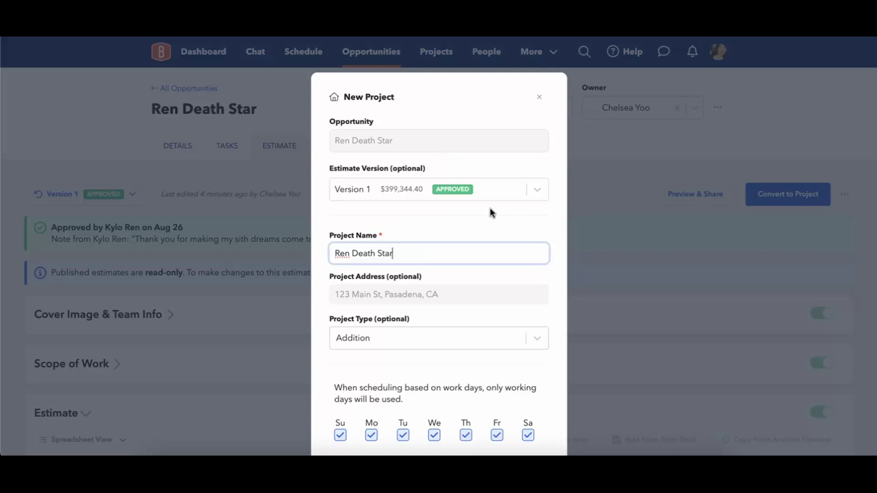
{"action": "scroll", "coordinate": [490, 207], "scroll_direction": "down", "scroll_amount": 2}
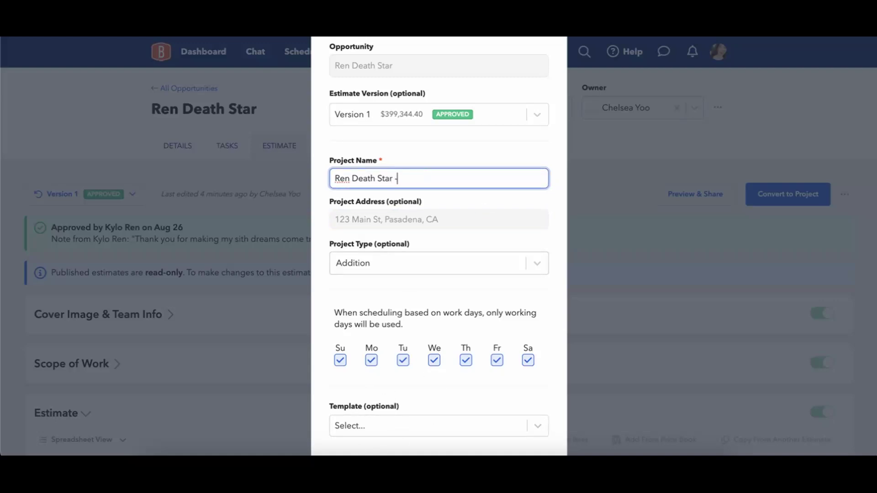
{"action": "type", "text": "inal"}
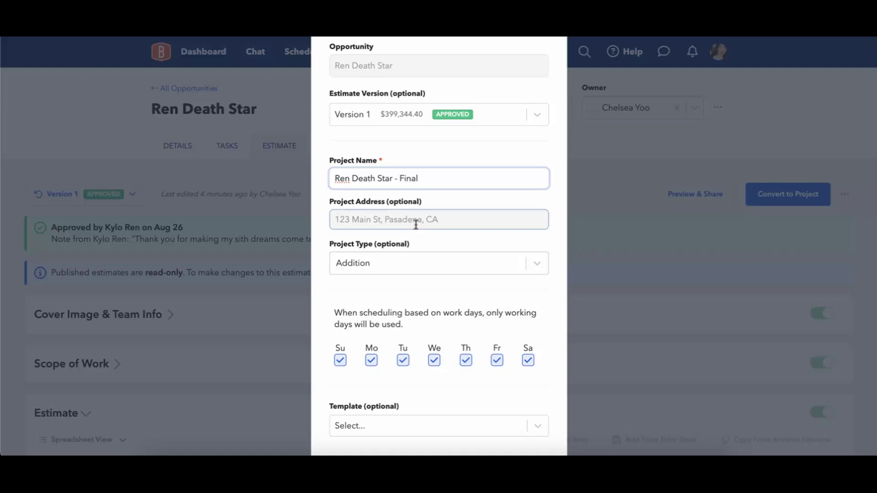
{"action": "left_click", "coordinate": [425, 162]}
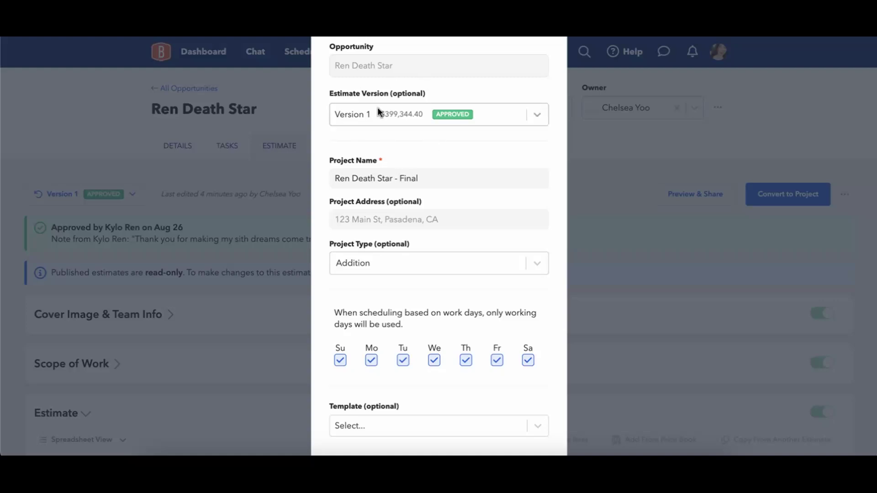
Choose the existing Ren Death Star project as the template and create the project, copying schedule, tasks, files and assignees without changing any dates
{"action": "scroll", "coordinate": [405, 141], "scroll_direction": "down", "scroll_amount": 2}
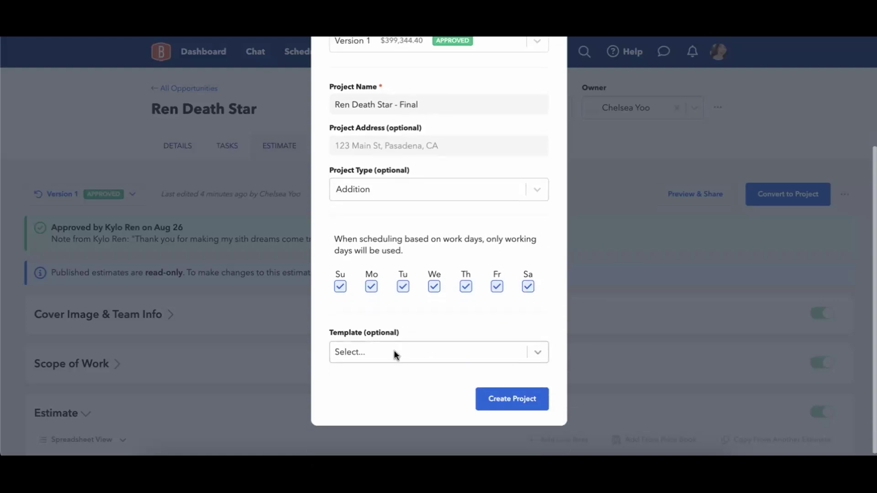
{"action": "left_click", "coordinate": [393, 353]}
{"action": "scroll", "coordinate": [406, 316], "scroll_direction": "down", "scroll_amount": 8}
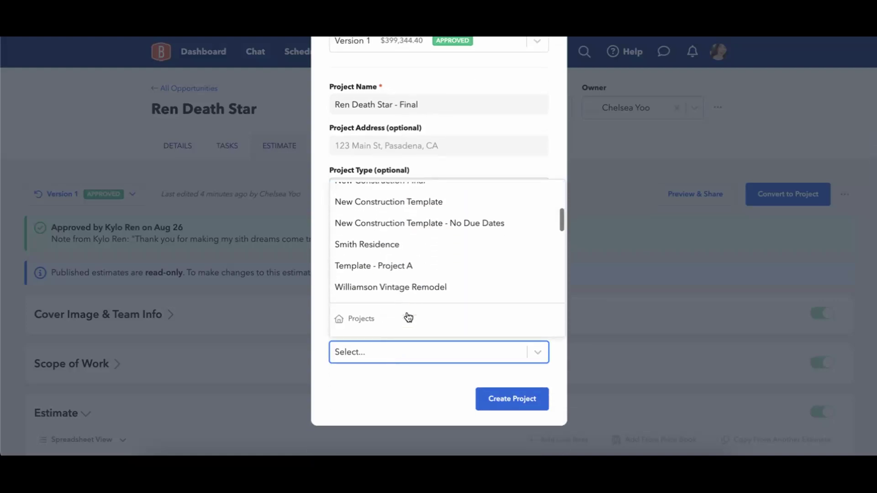
{"action": "scroll", "coordinate": [409, 317], "scroll_direction": "down", "scroll_amount": 8}
{"action": "scroll", "coordinate": [409, 317], "scroll_direction": "down", "scroll_amount": 2}
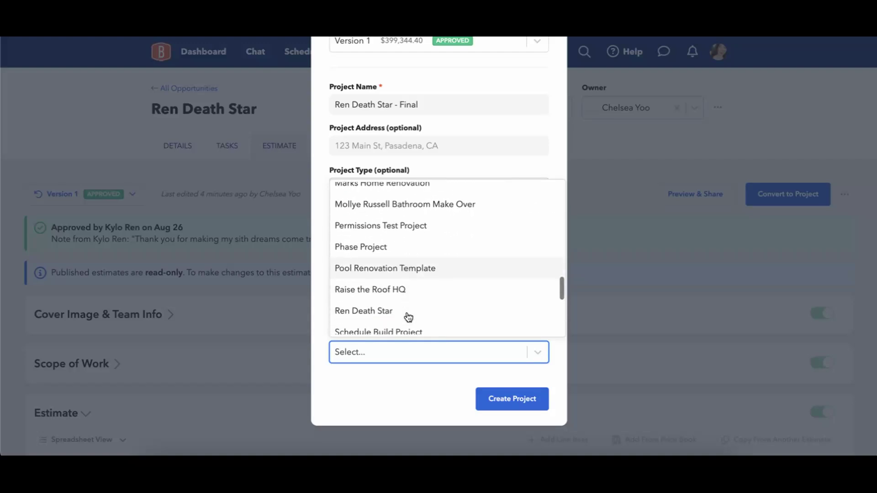
{"action": "left_click", "coordinate": [408, 313]}
{"action": "scroll", "coordinate": [425, 334], "scroll_direction": "down", "scroll_amount": 5}
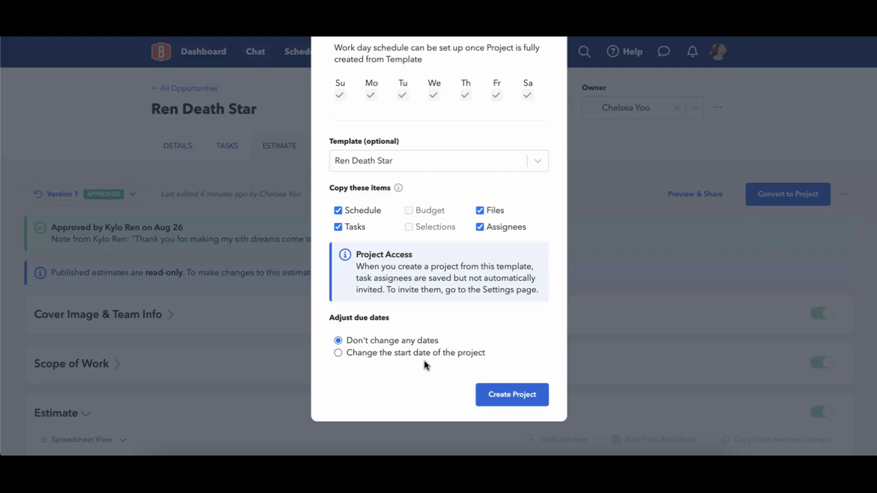
{"action": "left_click", "coordinate": [488, 393]}
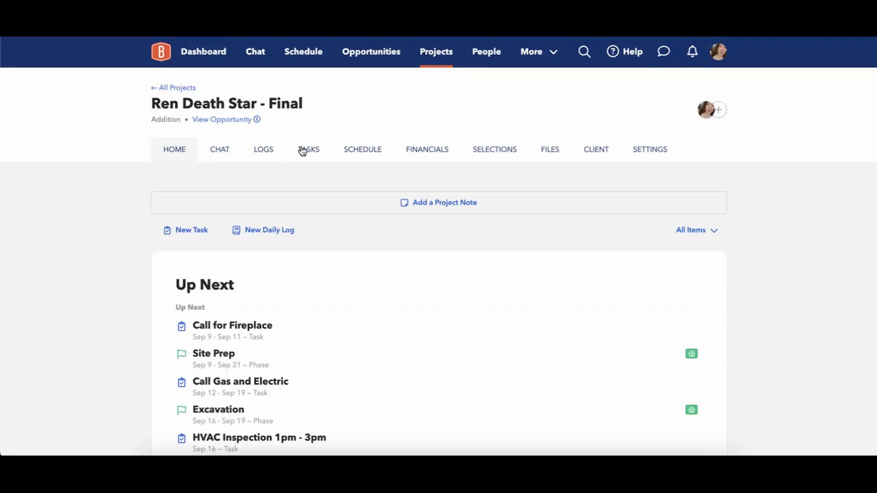
Check the task list and financial summary of the Ren Death Star - Final project
{"action": "left_click", "coordinate": [303, 150]}
{"action": "scroll", "coordinate": [270, 356], "scroll_direction": "down", "scroll_amount": 7}
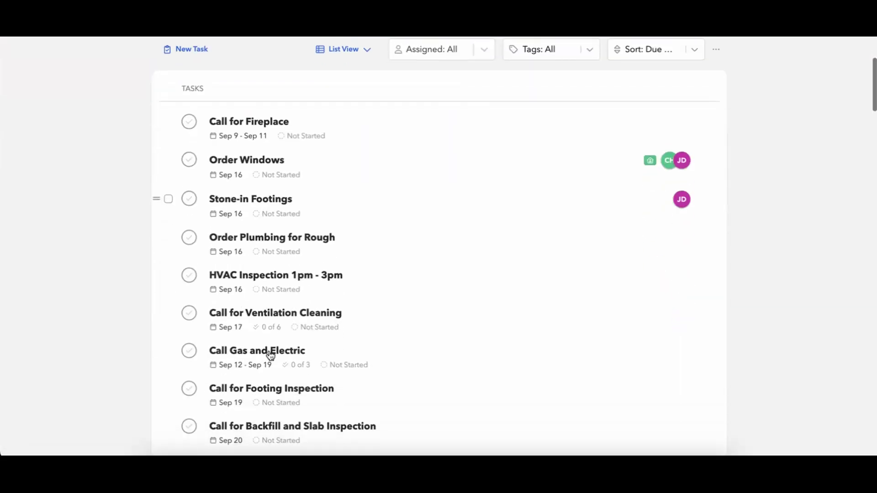
{"action": "scroll", "coordinate": [271, 356], "scroll_direction": "up", "scroll_amount": 7}
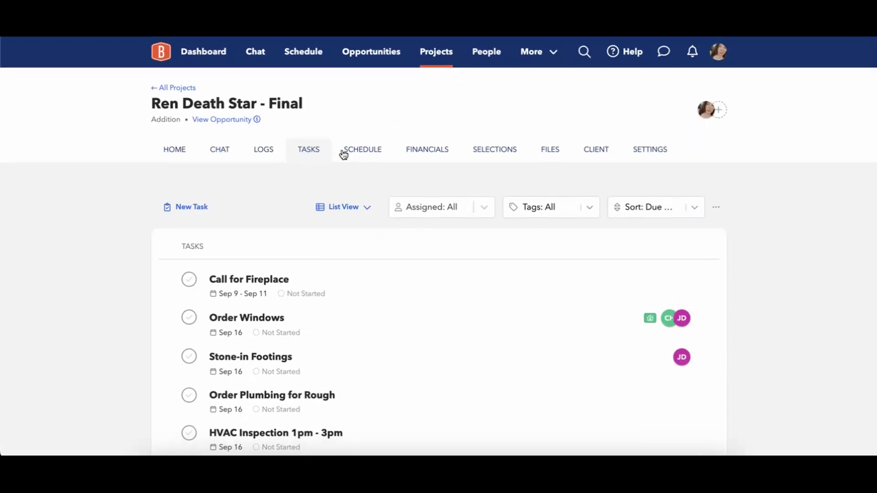
{"action": "left_click", "coordinate": [415, 152]}
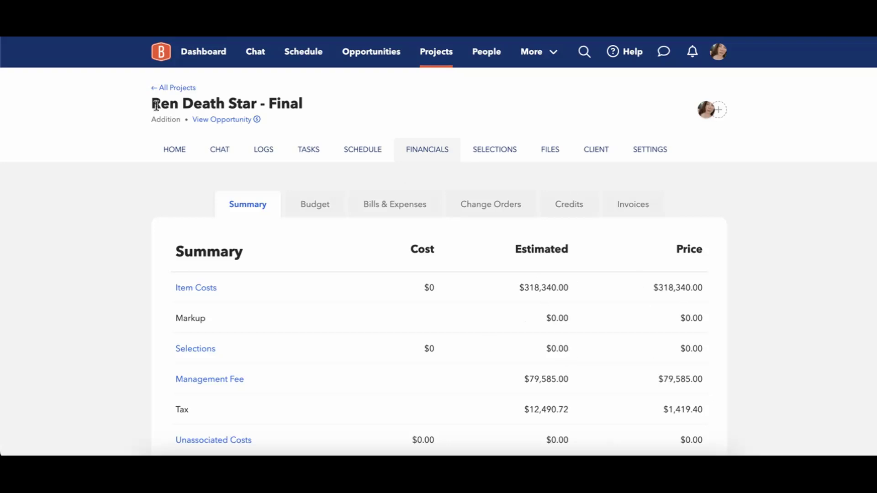
Go to the list of all projects and sort it by last updated, newest first
{"action": "left_click", "coordinate": [165, 87]}
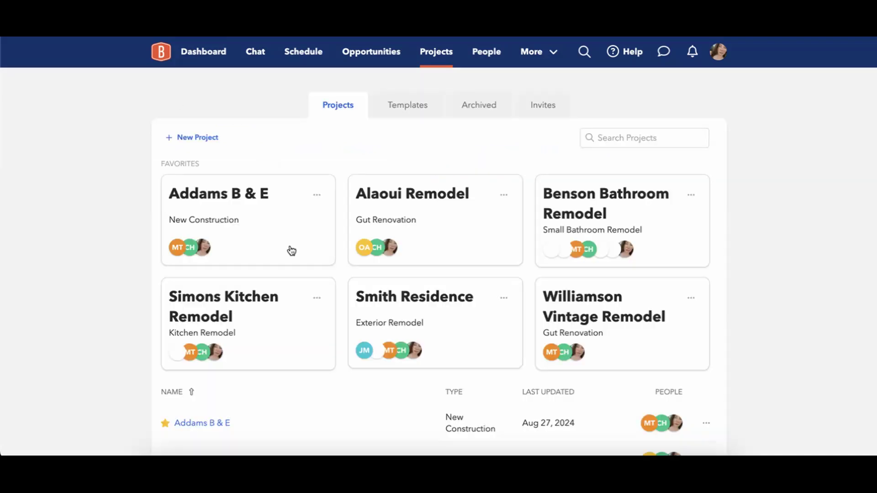
{"action": "scroll", "coordinate": [362, 337], "scroll_direction": "down", "scroll_amount": 2}
{"action": "left_click", "coordinate": [571, 324]}
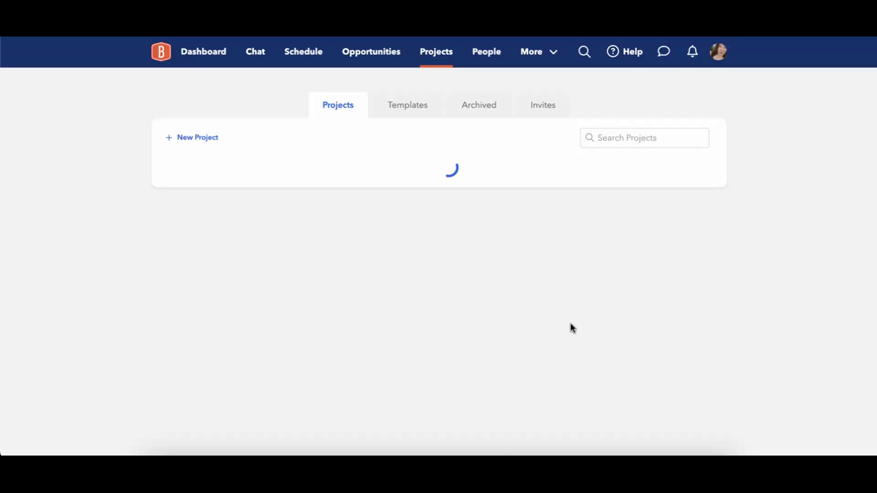
{"action": "scroll", "coordinate": [549, 333], "scroll_direction": "down", "scroll_amount": 3}
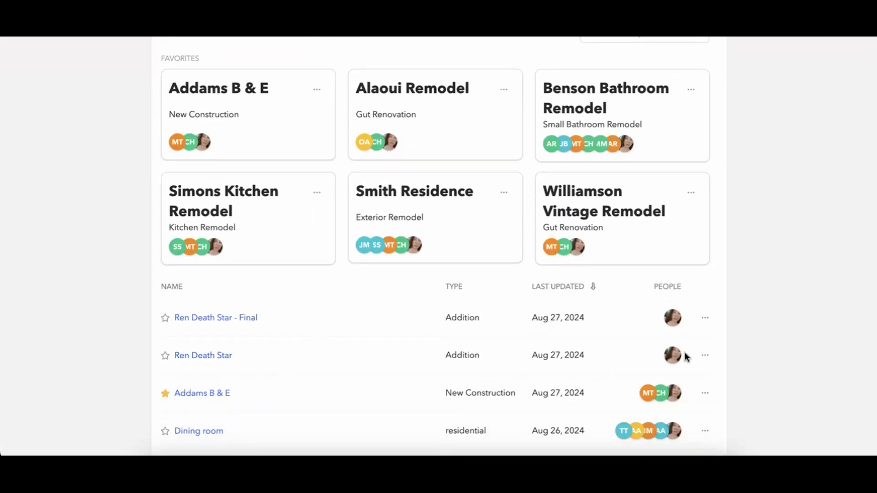
Delete the original Ren Death Star project from the project list
{"action": "left_click", "coordinate": [705, 355]}
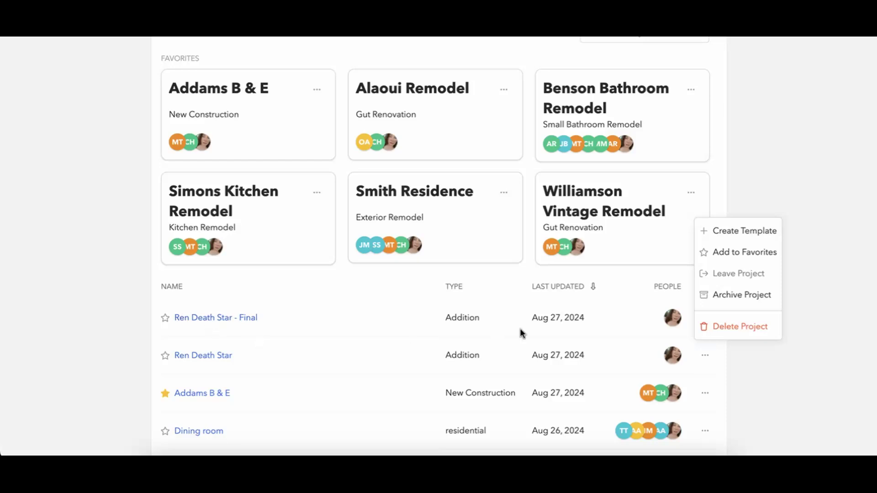
{"action": "left_click", "coordinate": [743, 326]}
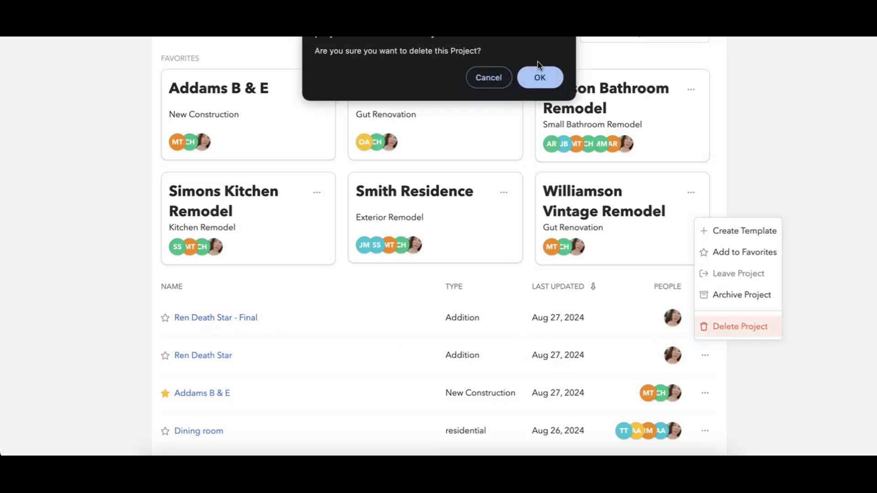
{"action": "left_click", "coordinate": [538, 85]}
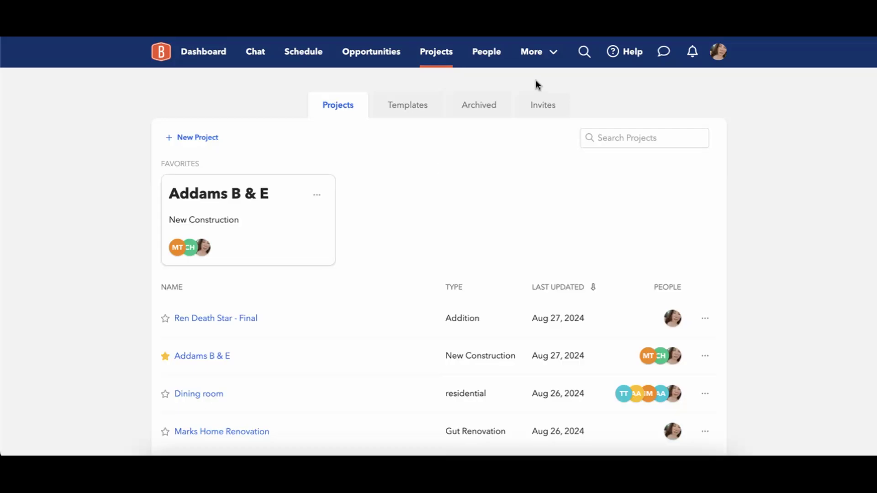